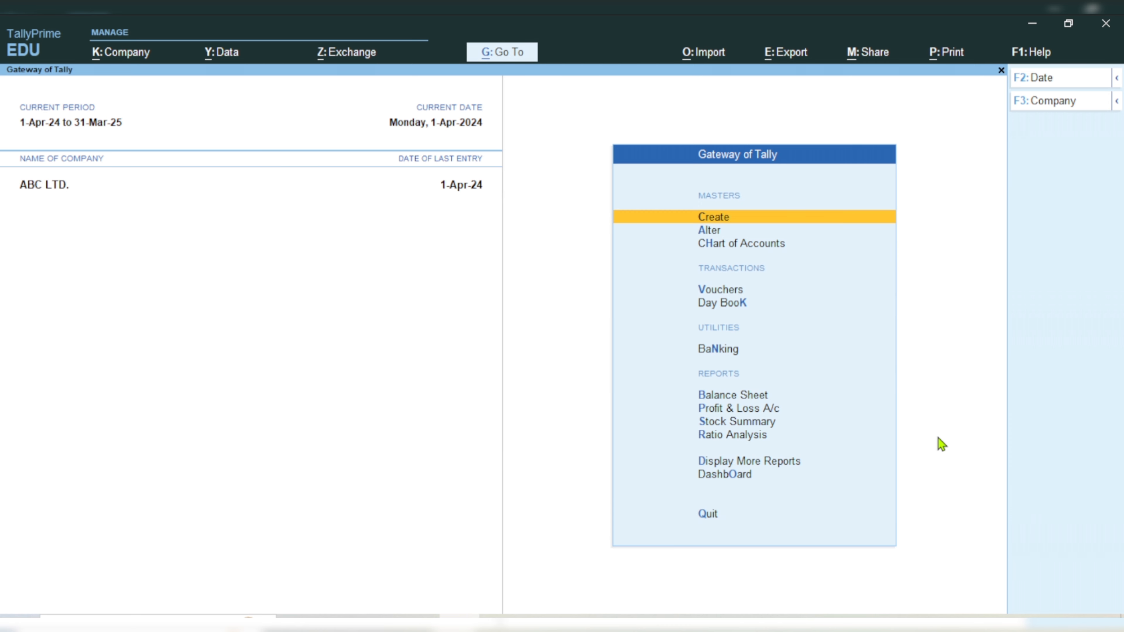
# Start a purchase voucher with supplier invoice number 123, dated 1-Apr-24.
pyautogui.press('v')
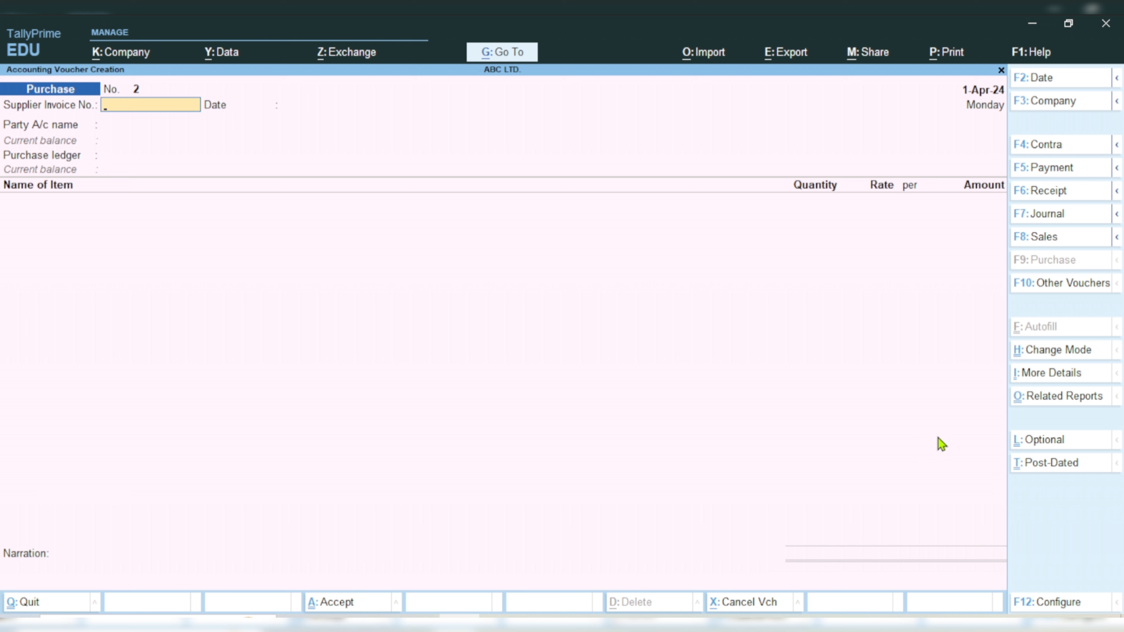
pyautogui.write('123')
pyautogui.press('Return')
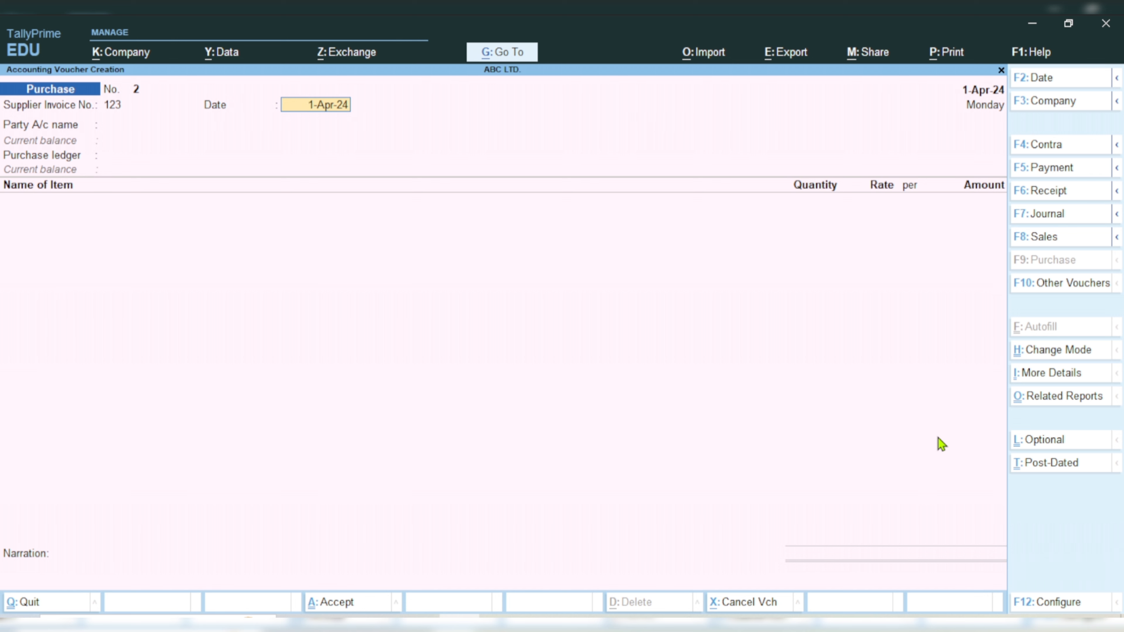
pyautogui.press('Return')
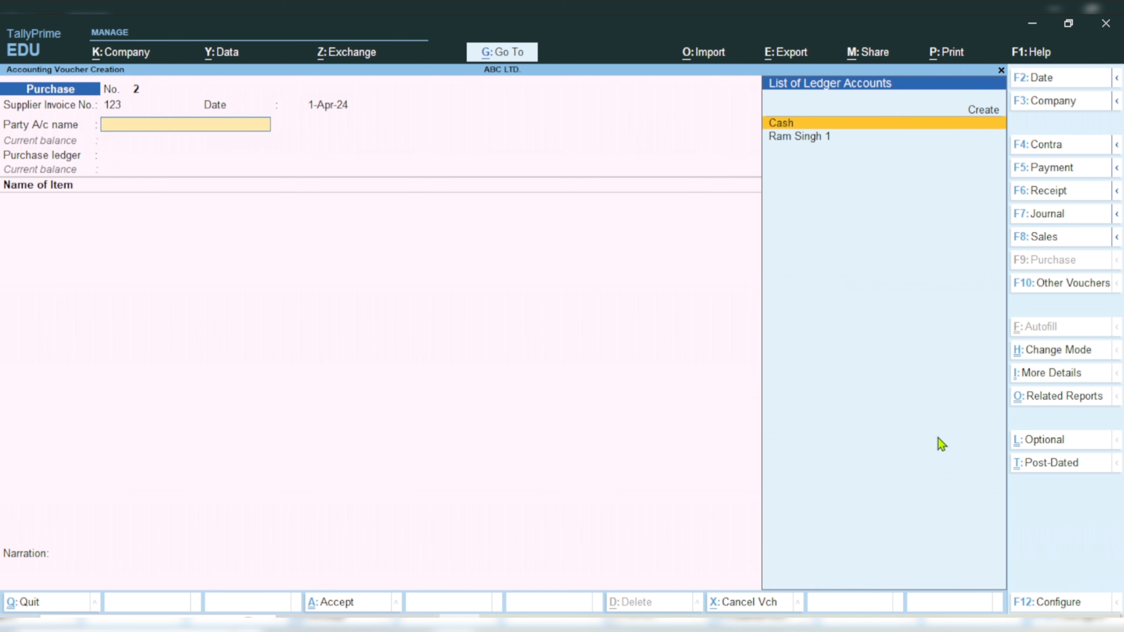
# Set the party account to Cash with the default receipt and party details, and choose Purchase as the purchase ledger.
pyautogui.press('Down')
pyautogui.press('Up')
pyautogui.press('Return')
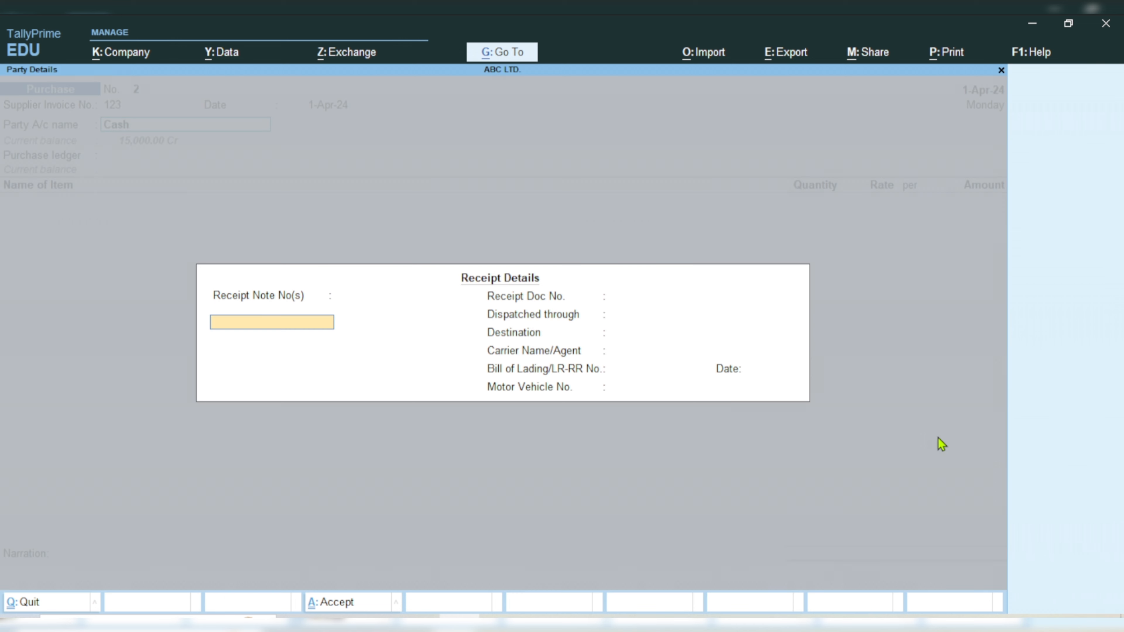
pyautogui.hotkey('ctrl', 'a')
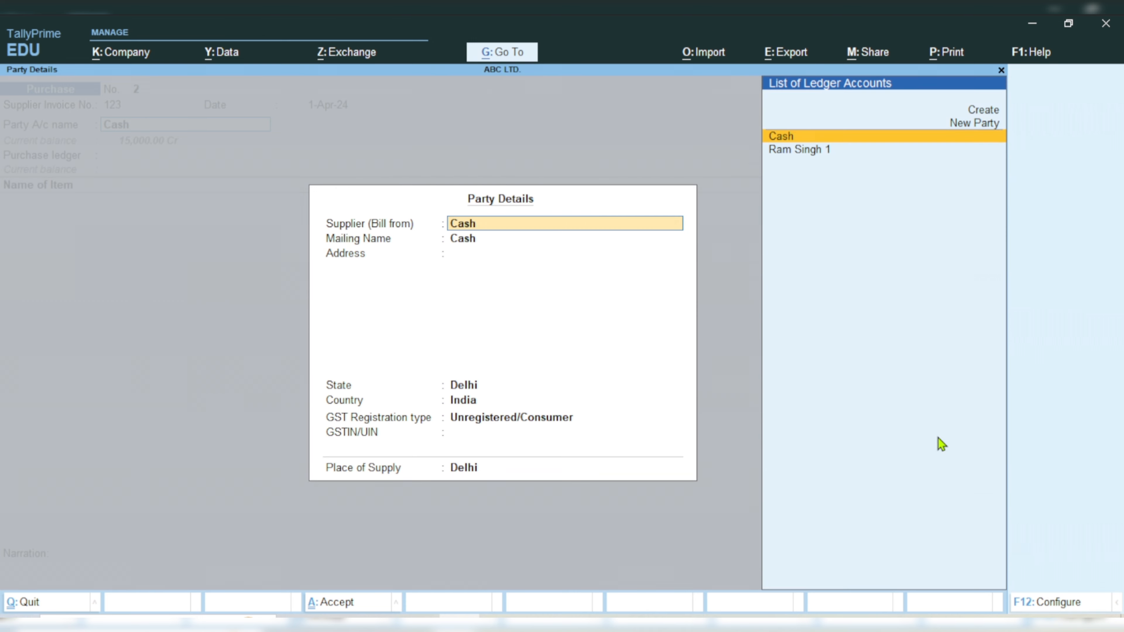
pyautogui.hotkey('ctrl', 'a')
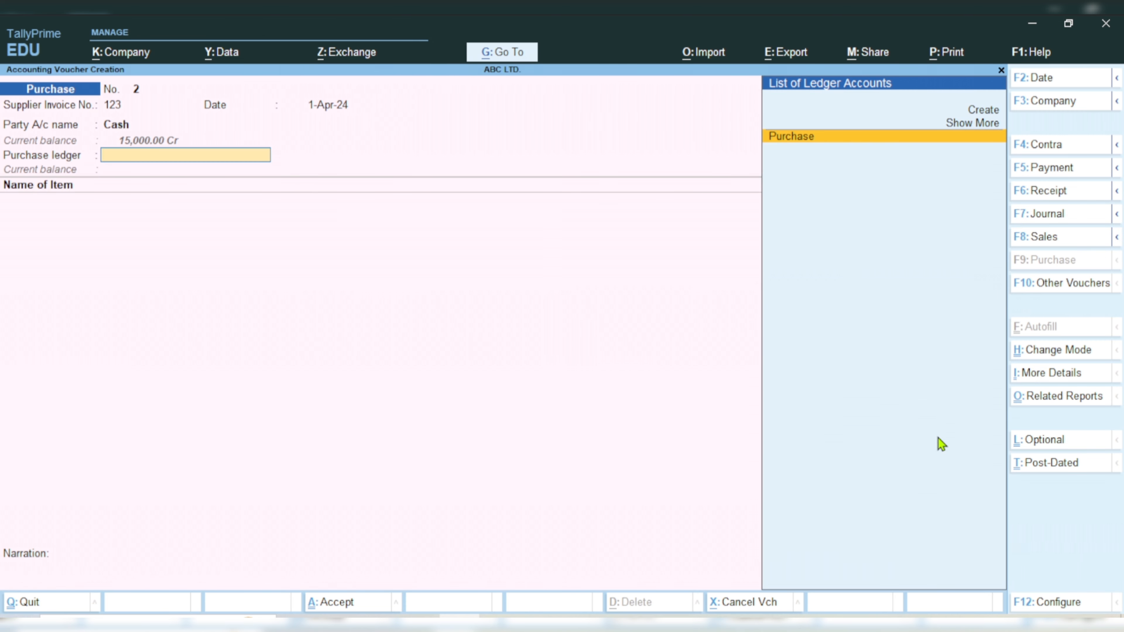
pyautogui.press('Return')
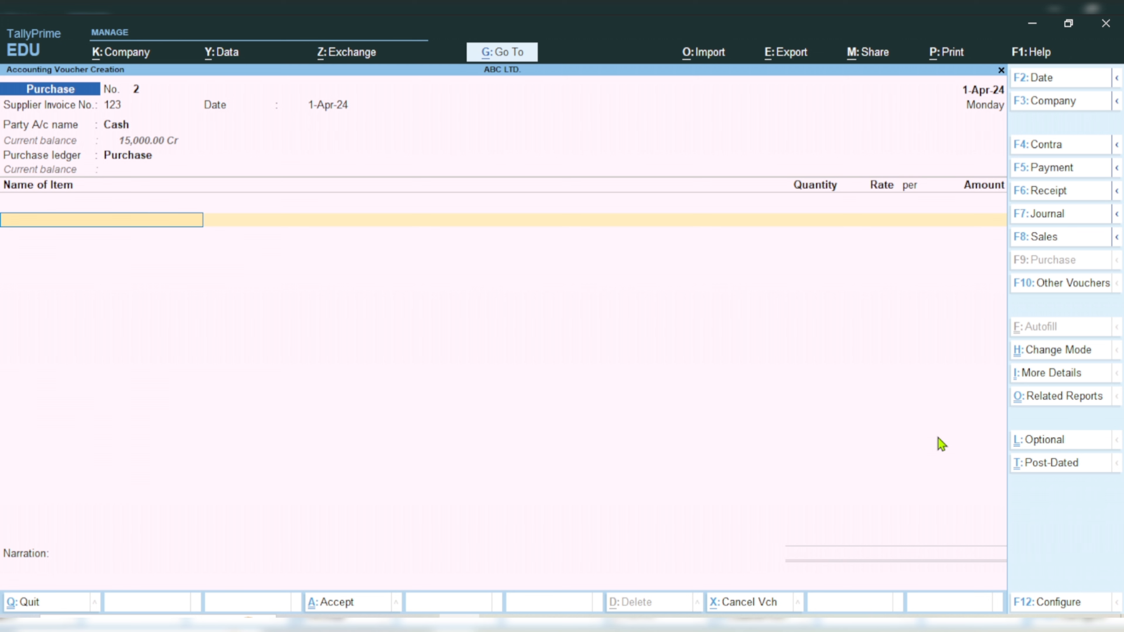
pyautogui.hotkey('alt', 'c')
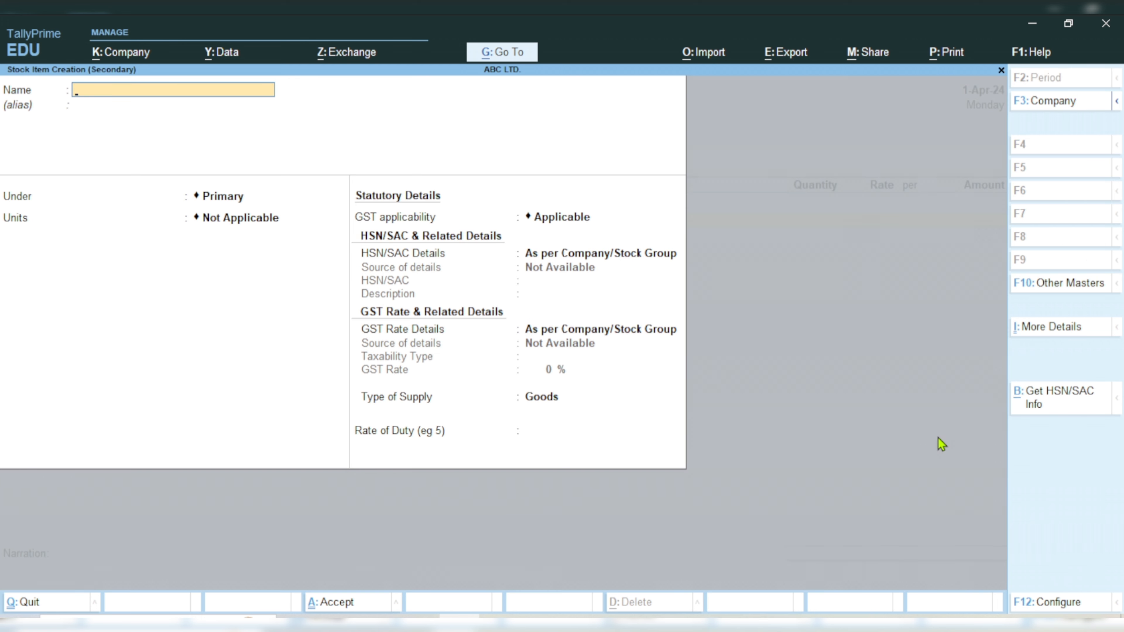
pyautogui.write('Computer')
pyautogui.press('Return')
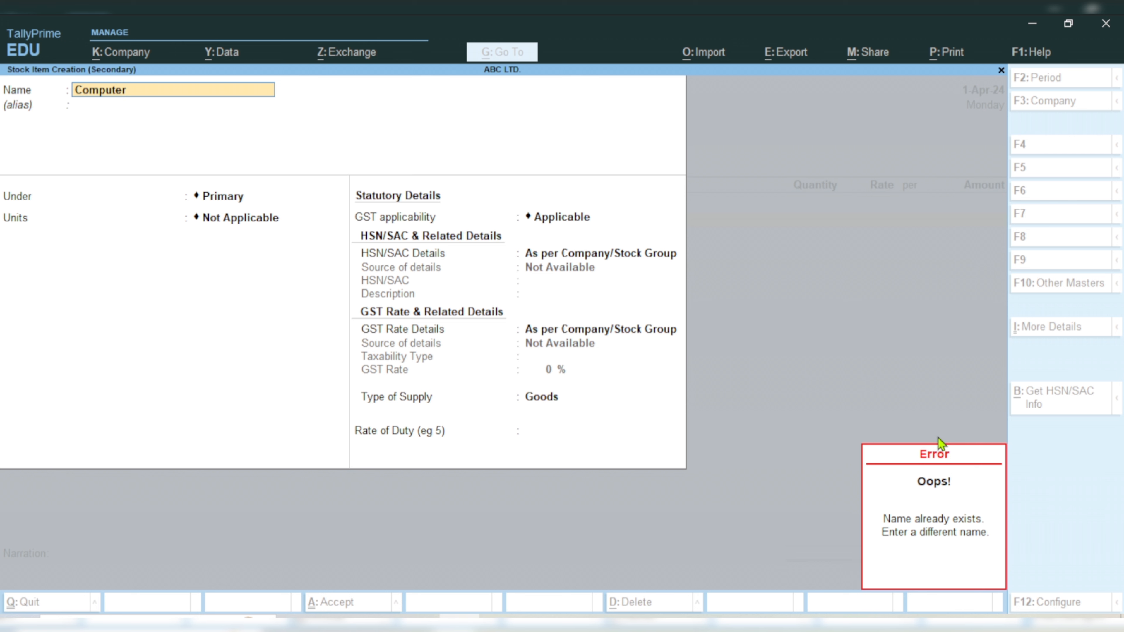
pyautogui.press('Escape')
pyautogui.press('Escape')
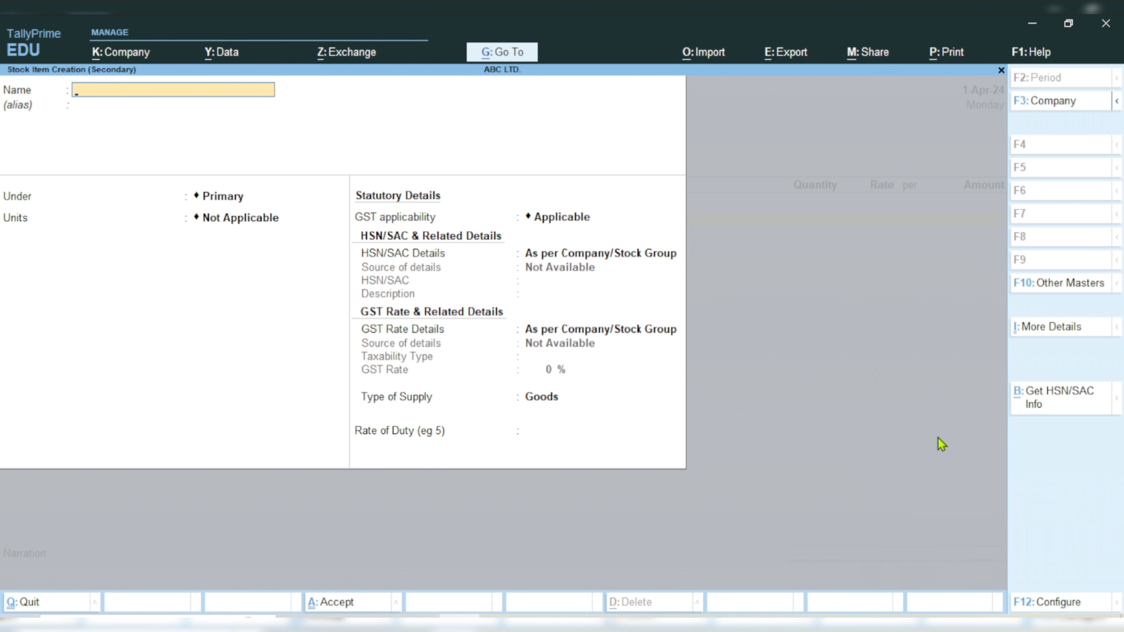
pyautogui.press('Escape')
pyautogui.press('y')
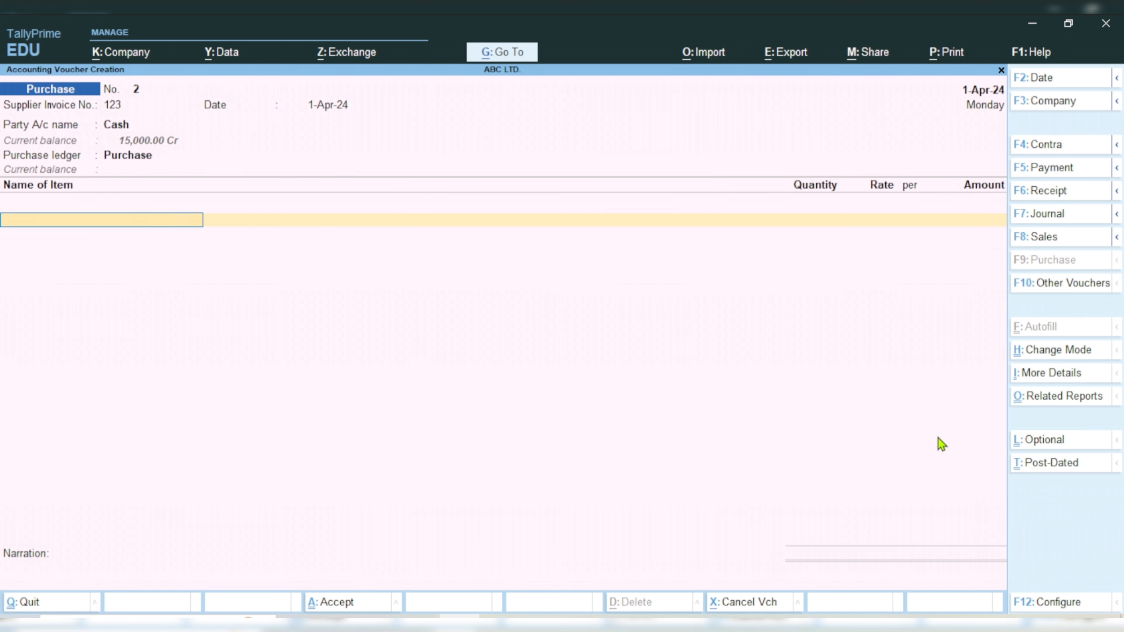
# Add the stock item Computer to the voucher and allocate 10 units at a rate of 40,000 to Delhi Godown.
pyautogui.write('Compu')
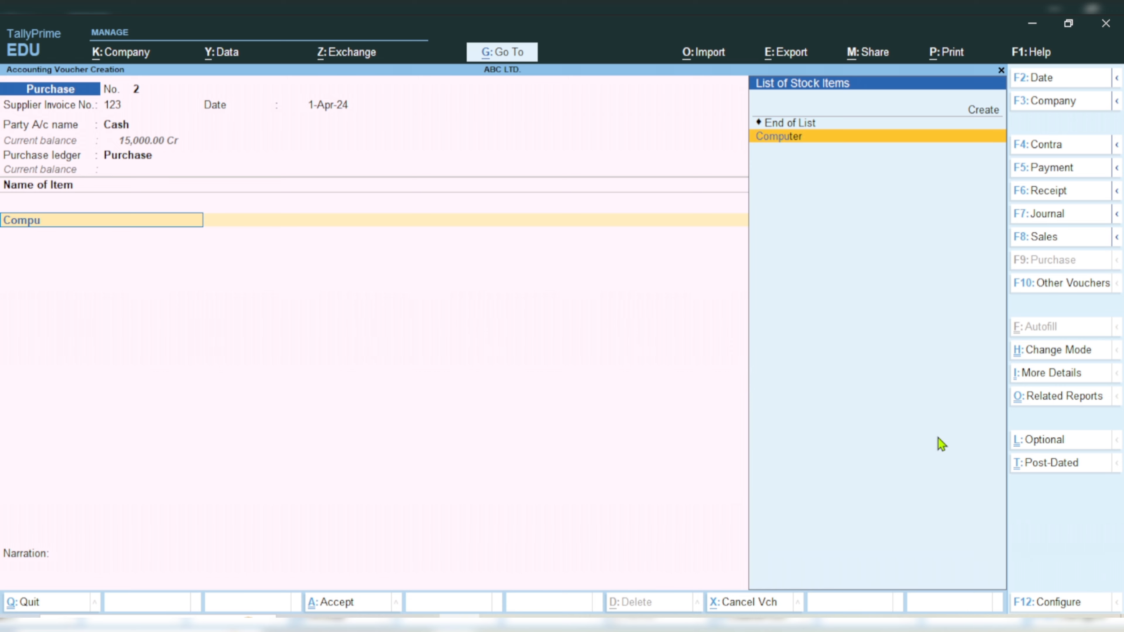
pyautogui.press('Return')
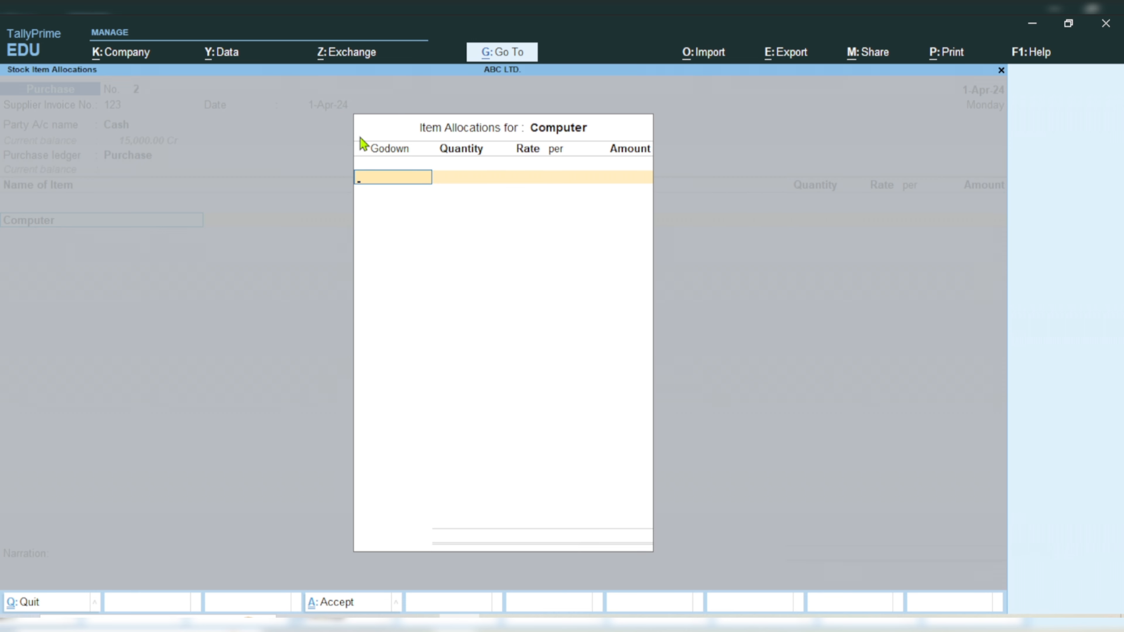
pyautogui.write('Del')
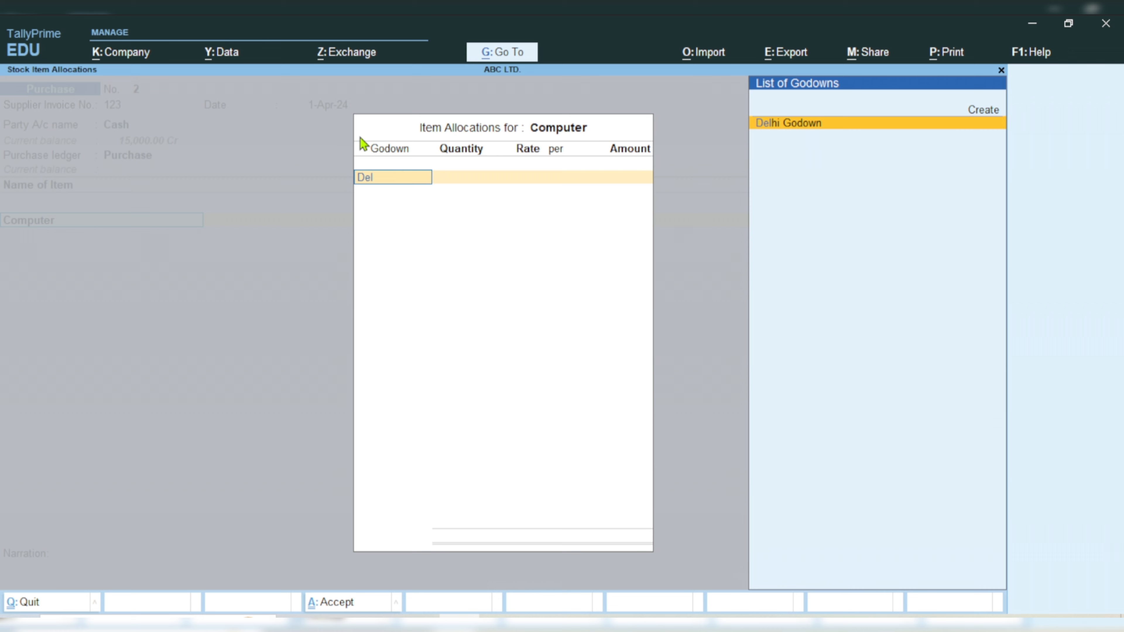
pyautogui.press('Return')
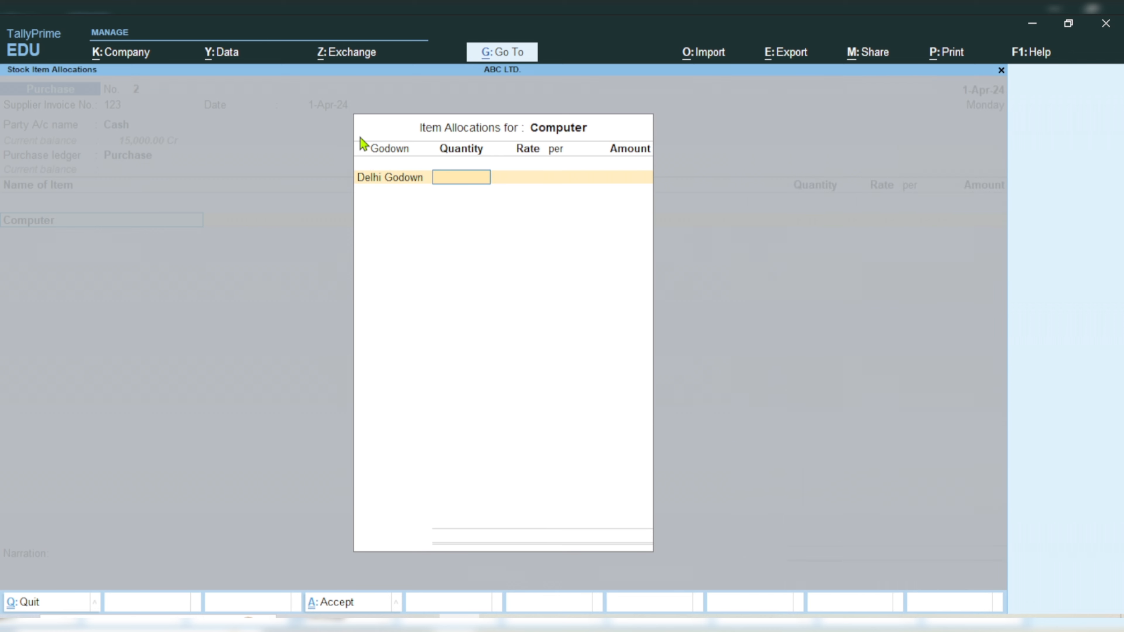
pyautogui.write('10')
pyautogui.press('Return')
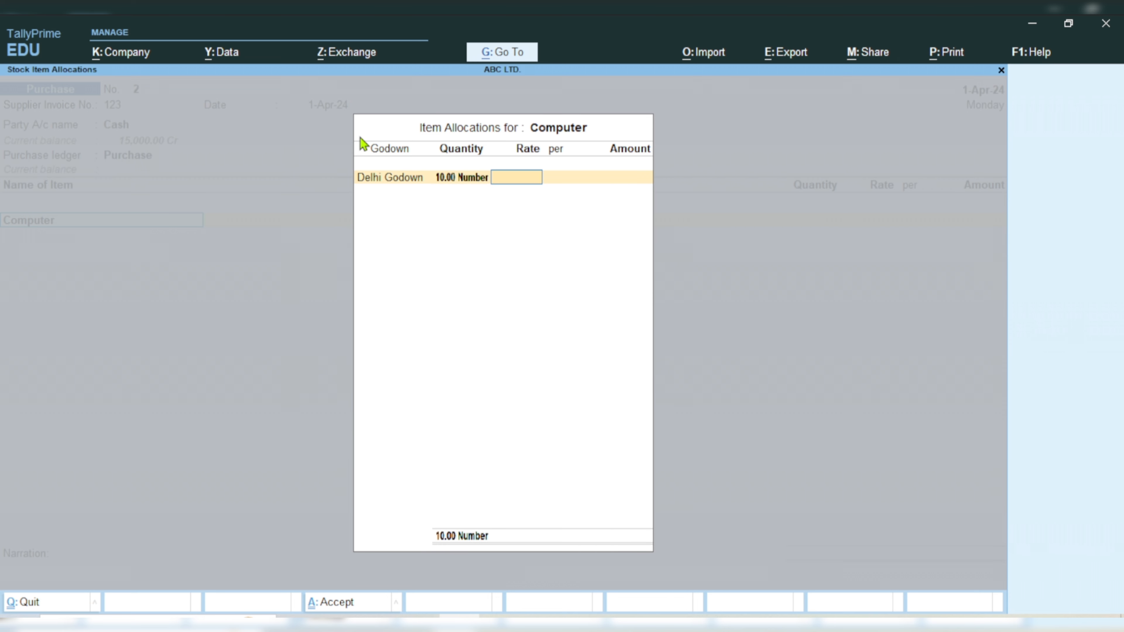
pyautogui.write('40000')
pyautogui.press('Return')
pyautogui.press('Return')
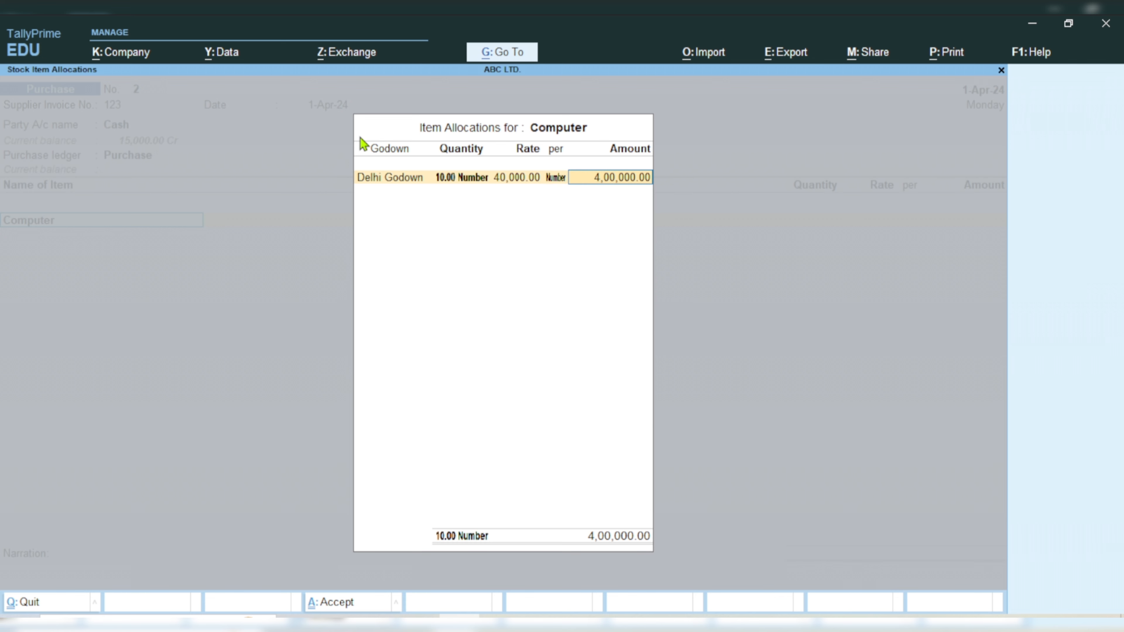
pyautogui.press('Return')
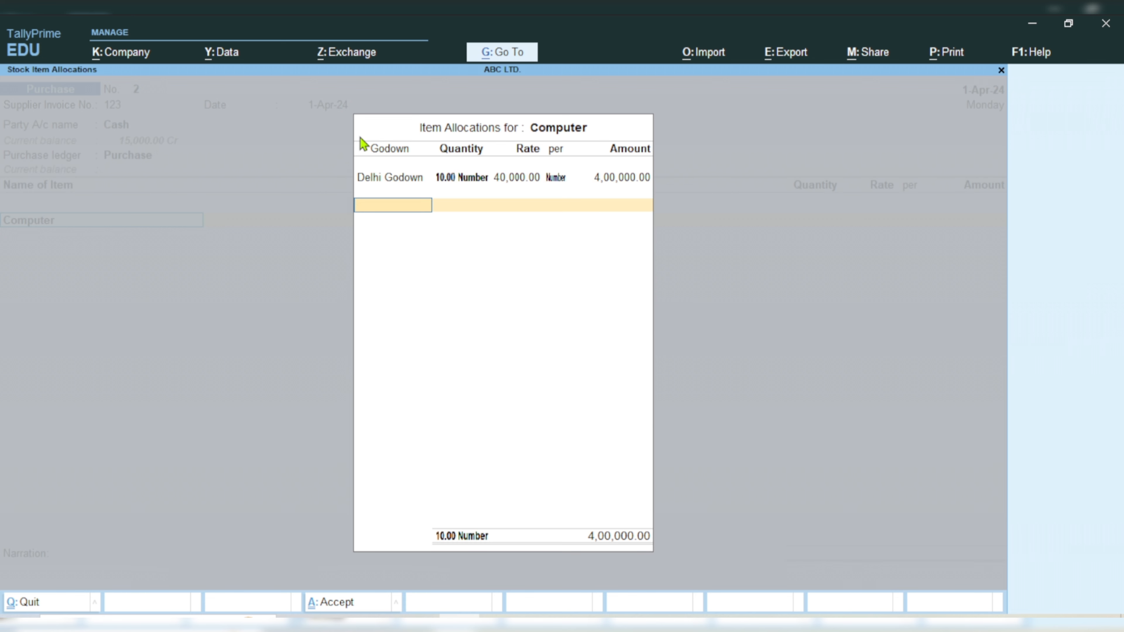
# Allocate another 10 Computer units at a rate of 40,000 to Haryana Godown and complete the item line.
pyautogui.write('Har')
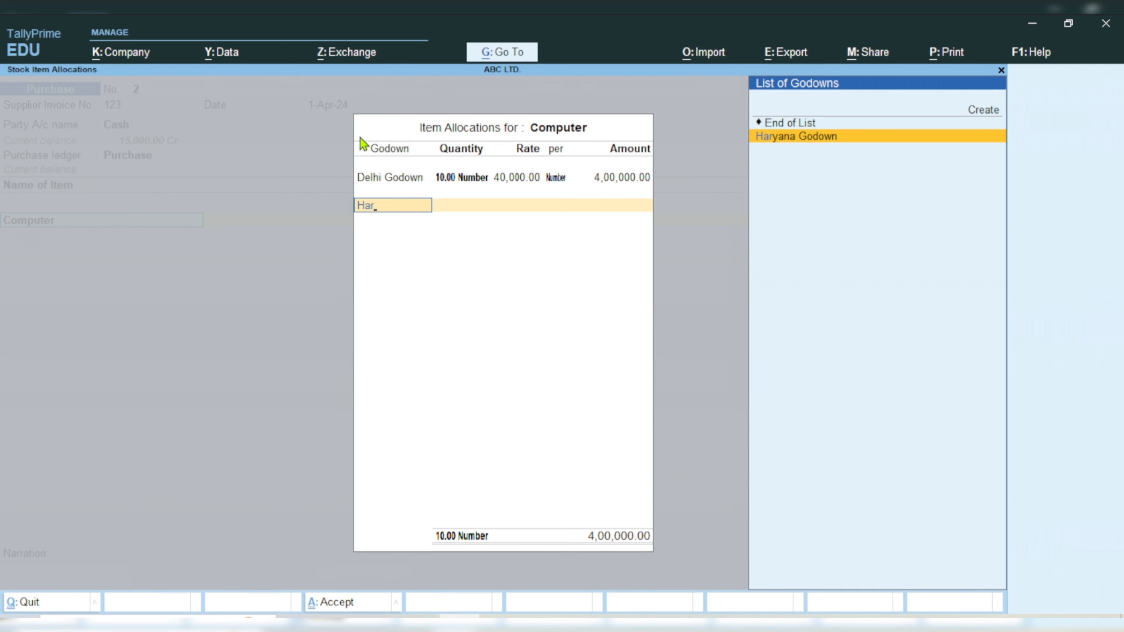
pyautogui.press('Return')
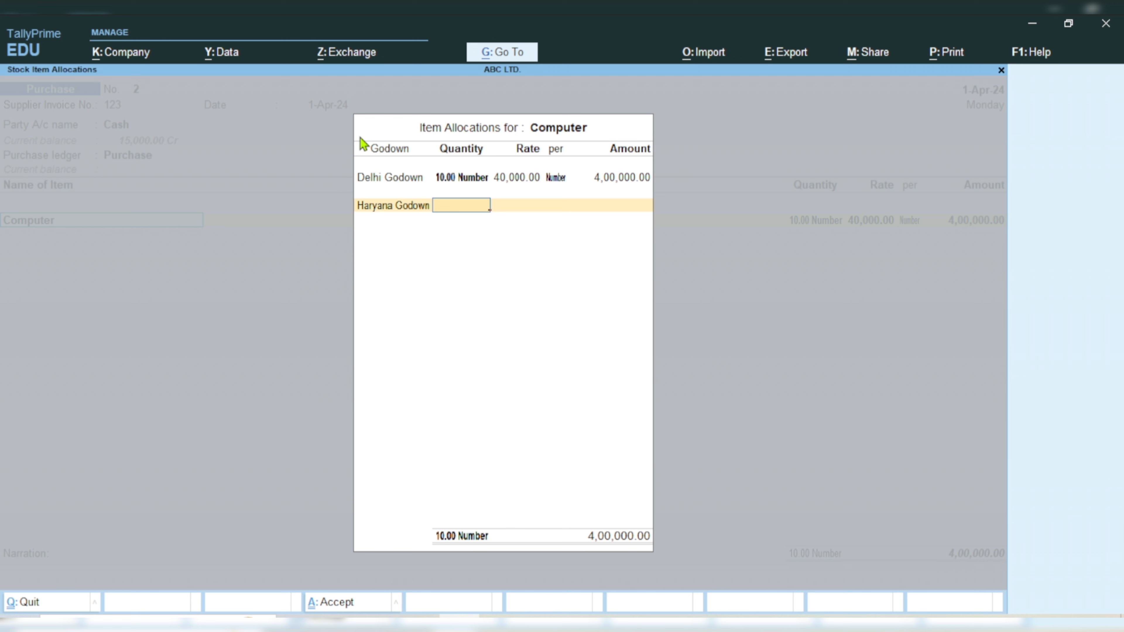
pyautogui.write('10')
pyautogui.press('Return')
pyautogui.press('Return')
pyautogui.press('Return')
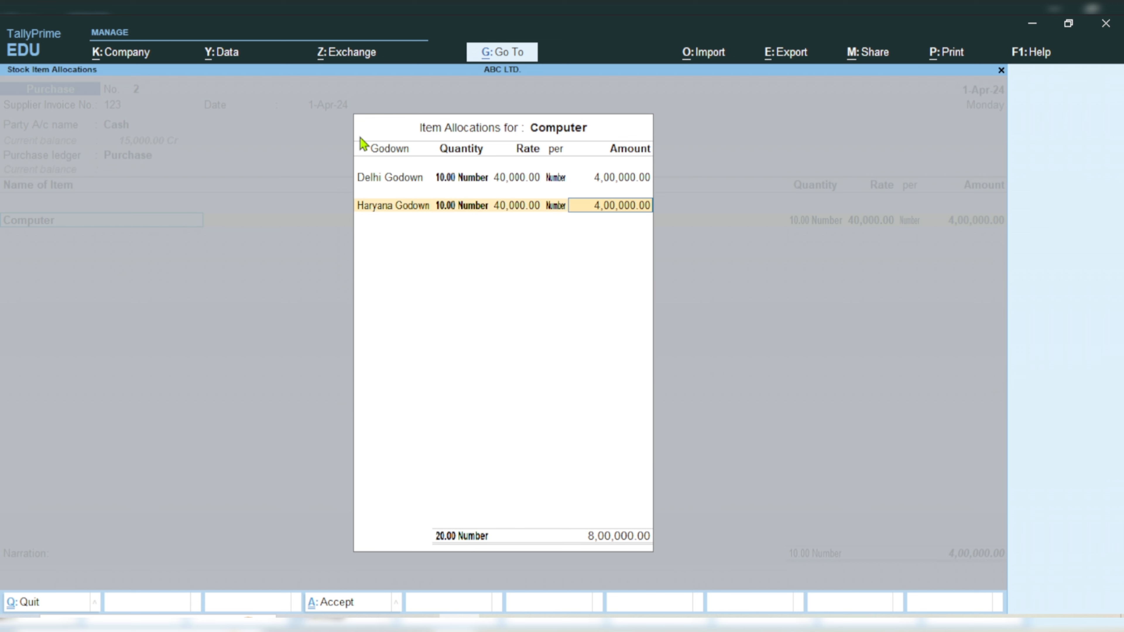
pyautogui.press('Return')
pyautogui.press('Return')
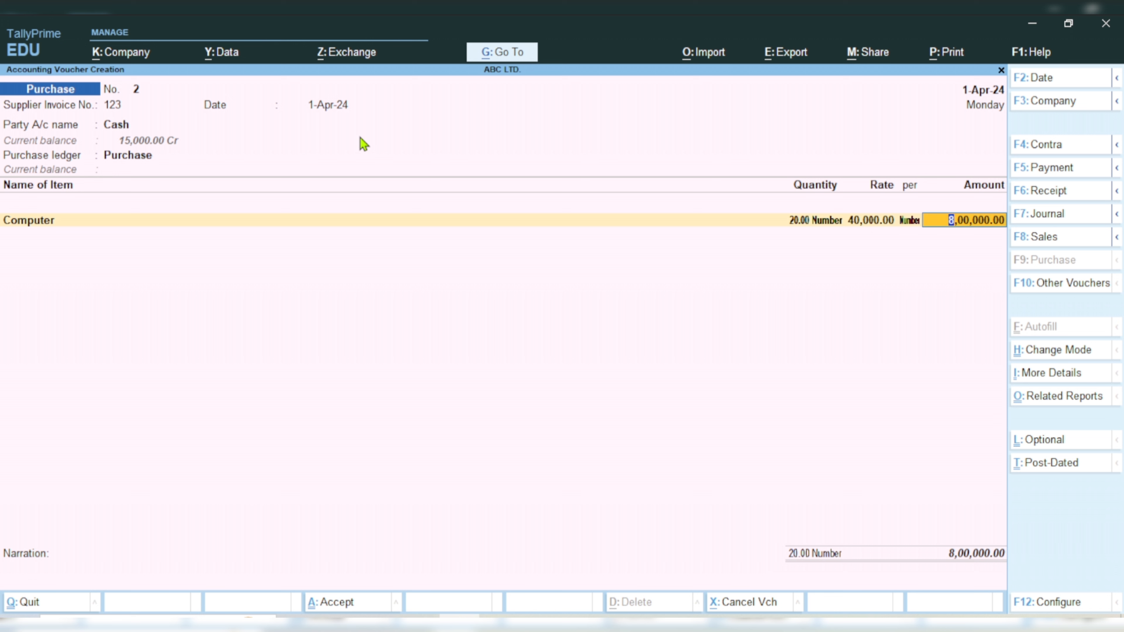
pyautogui.press('Return')
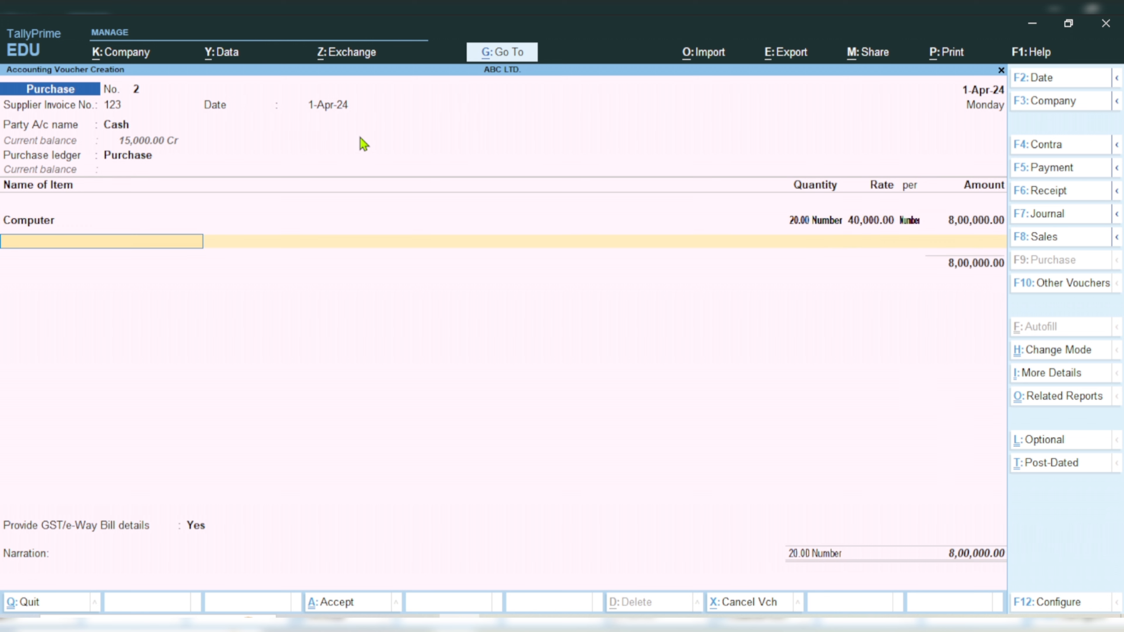
# End the item list and save the purchase voucher.
pyautogui.press('Return')
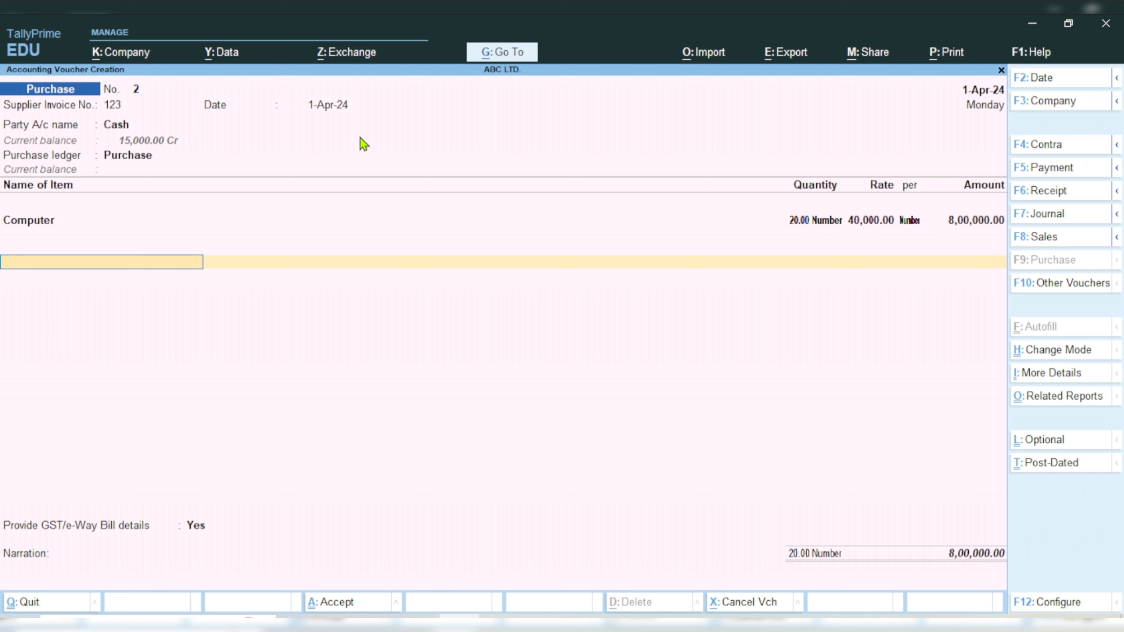
pyautogui.press('ctrl')
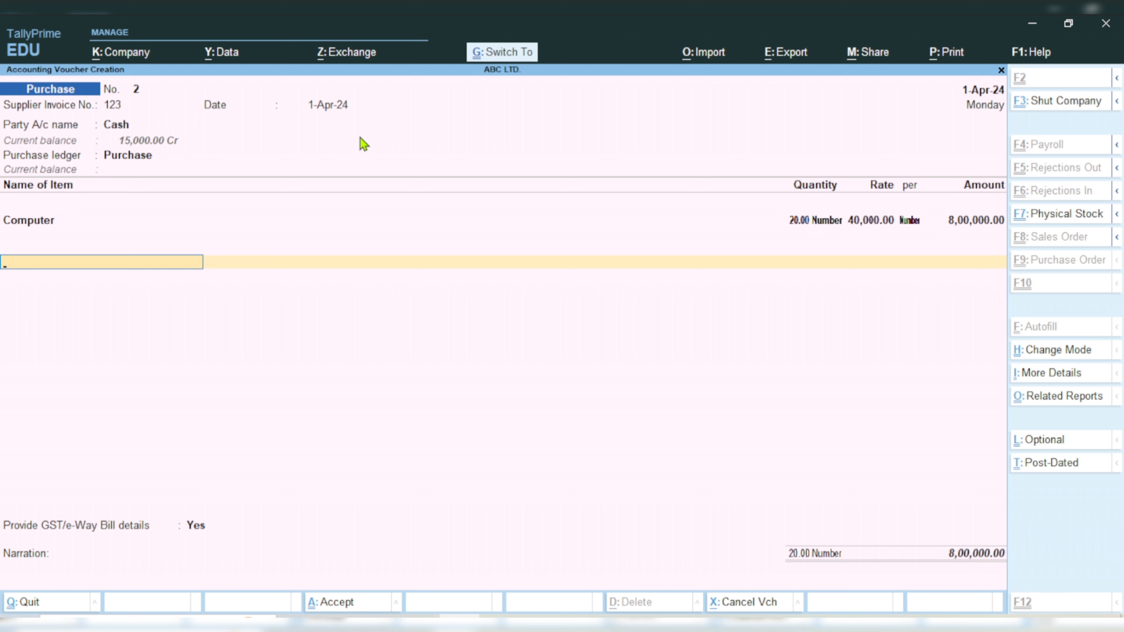
pyautogui.hotkey('ctrl', 'a')
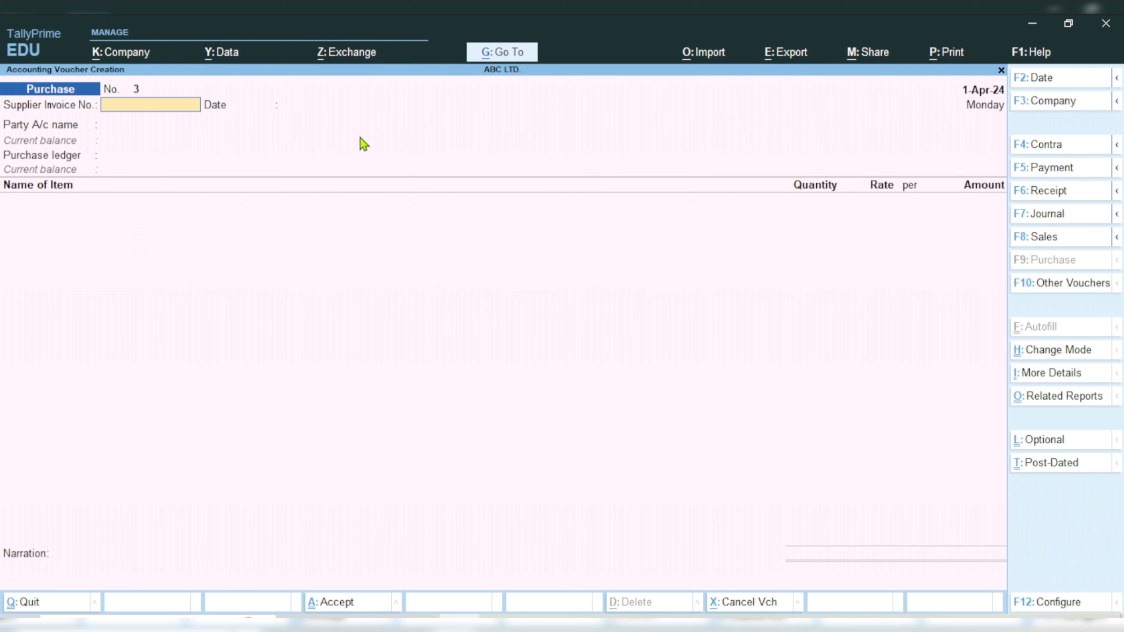
# Switch to a sales voucher and set its voucher number to 22.
pyautogui.press('F8')
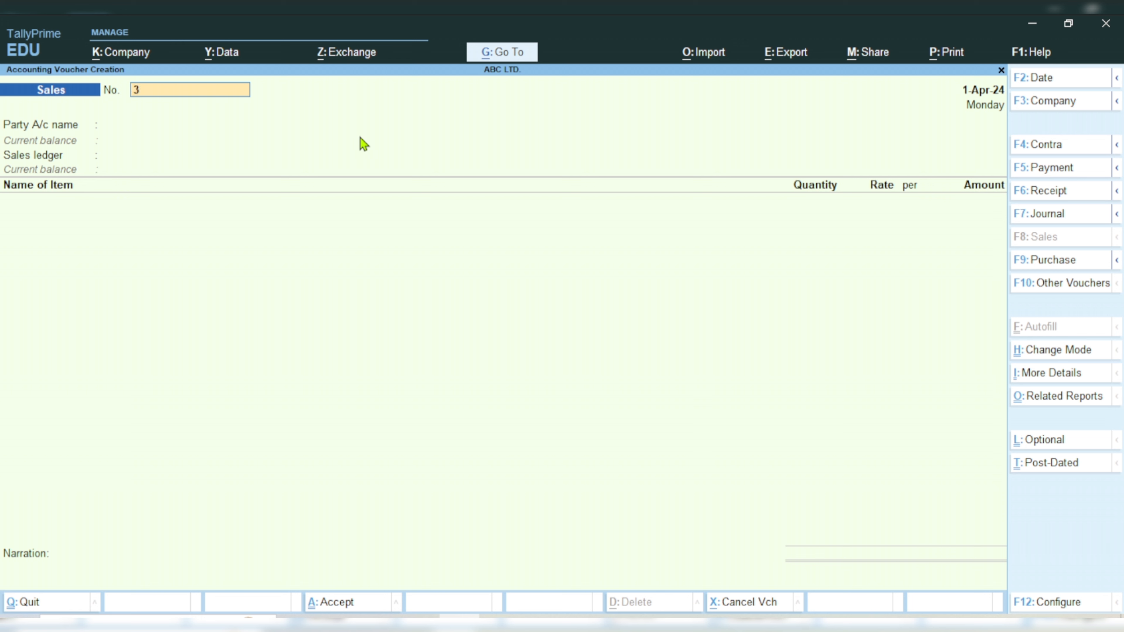
pyautogui.press('Return')
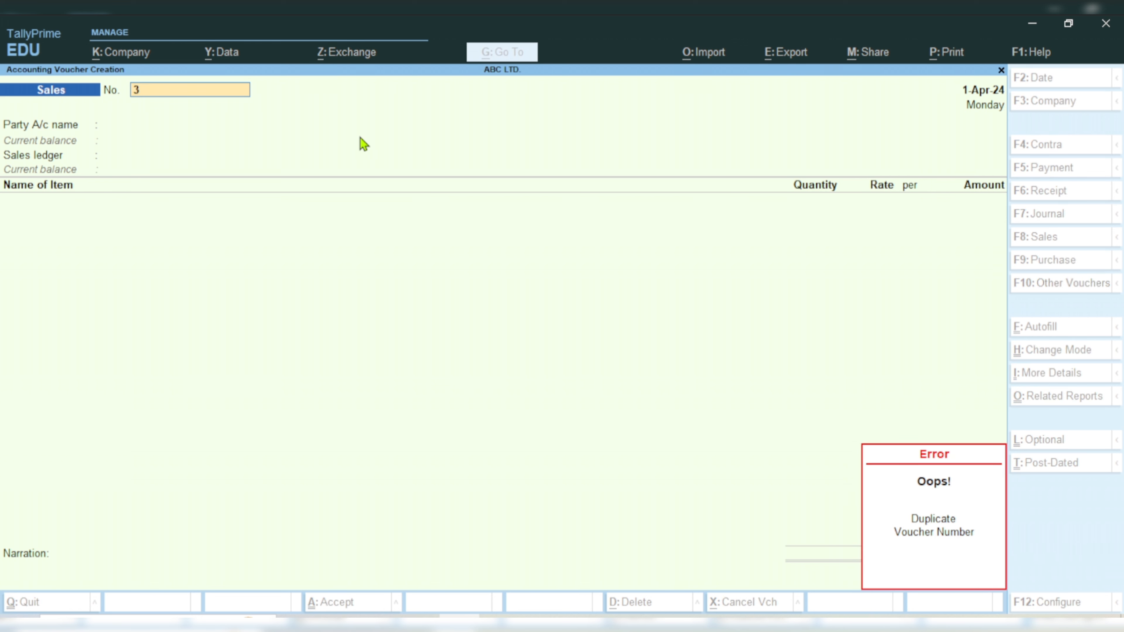
pyautogui.press('Return')
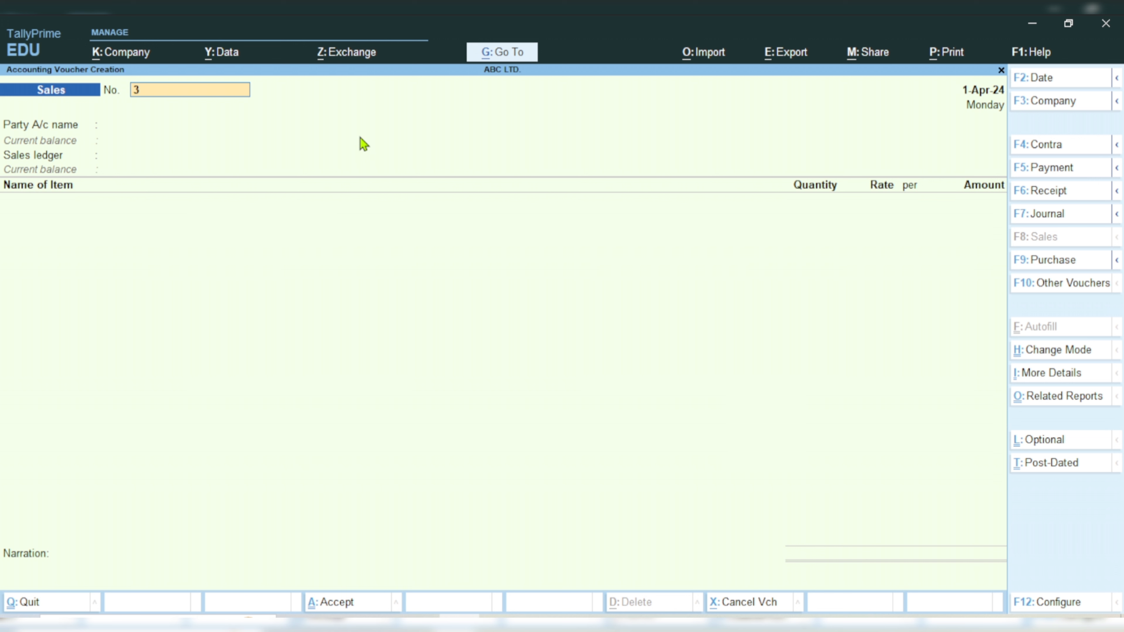
pyautogui.write('1')
pyautogui.press('Return')
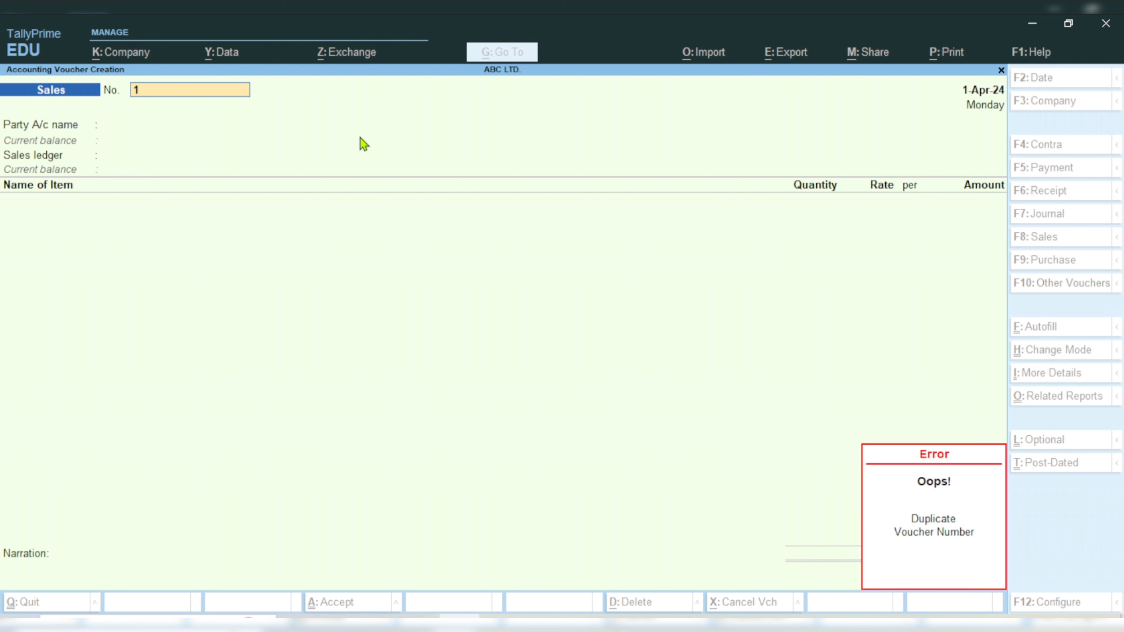
pyautogui.press('Return')
pyautogui.write('22')
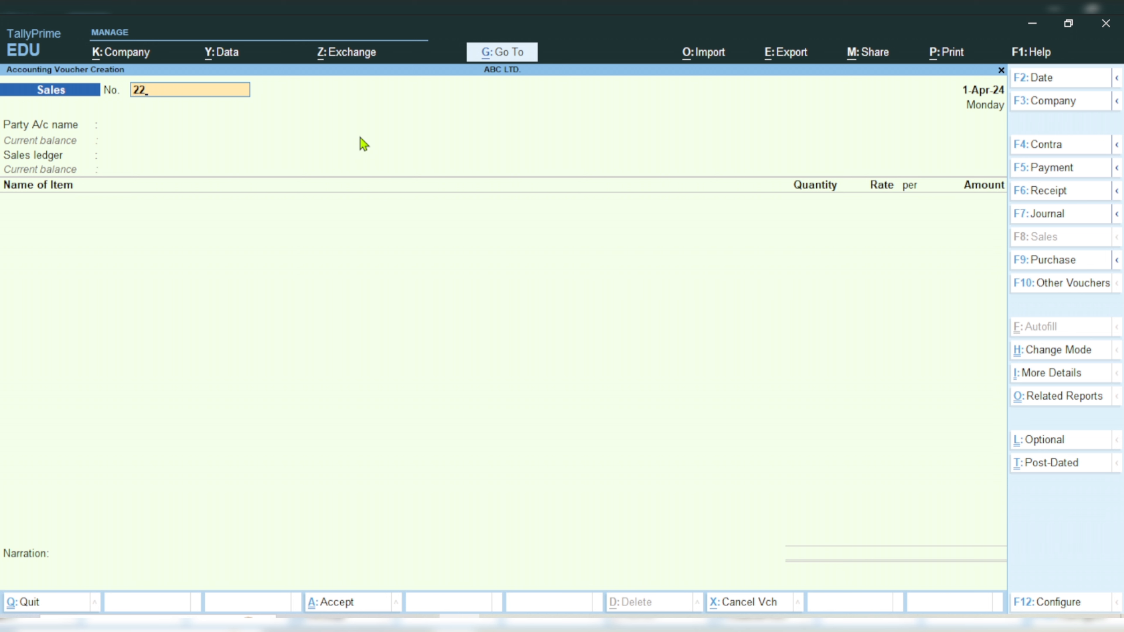
pyautogui.press('Return')
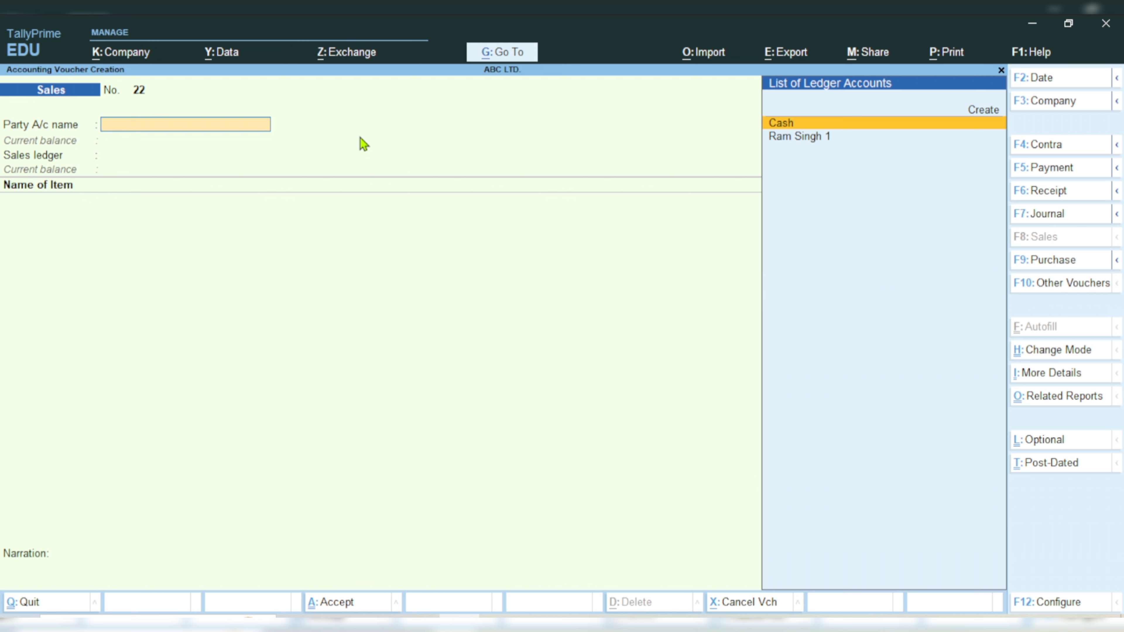
# Create a party ledger from the sales voucher, enter the customer's full name, and group it under Sundry Debtors.
pyautogui.press('Down')
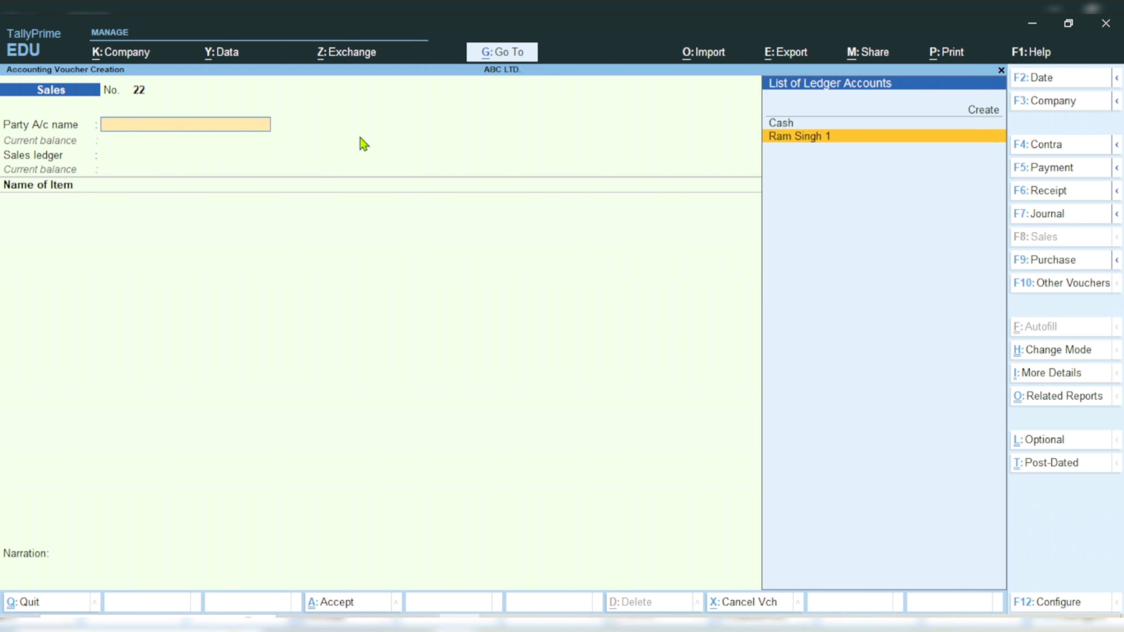
pyautogui.hotkey('alt', 'c')
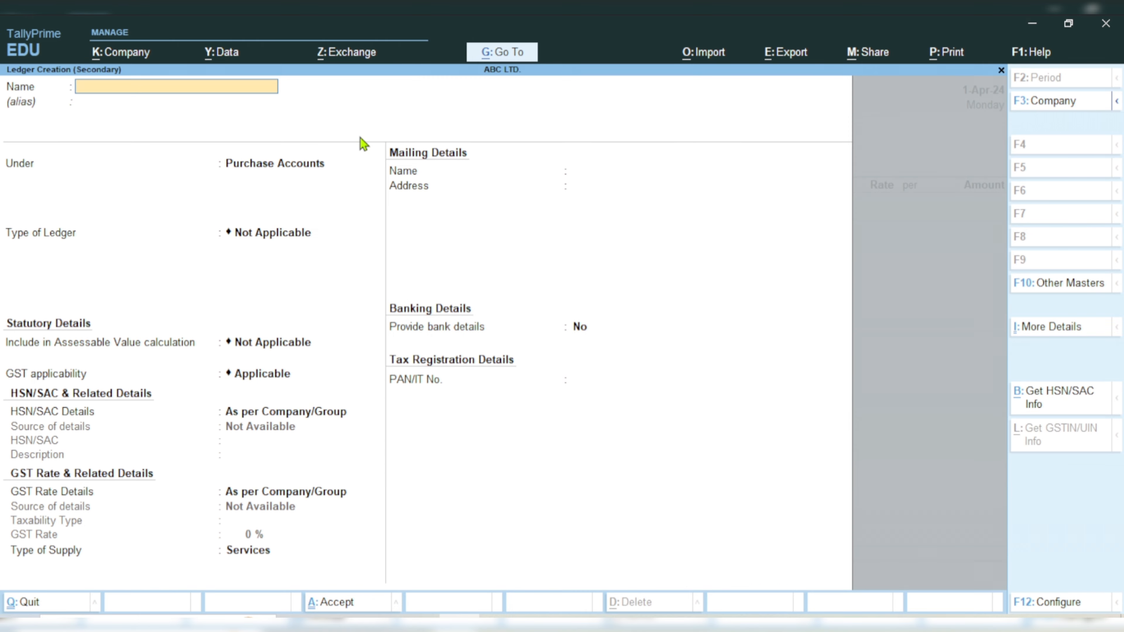
pyautogui.write('Amit Singh')
pyautogui.press('Return')
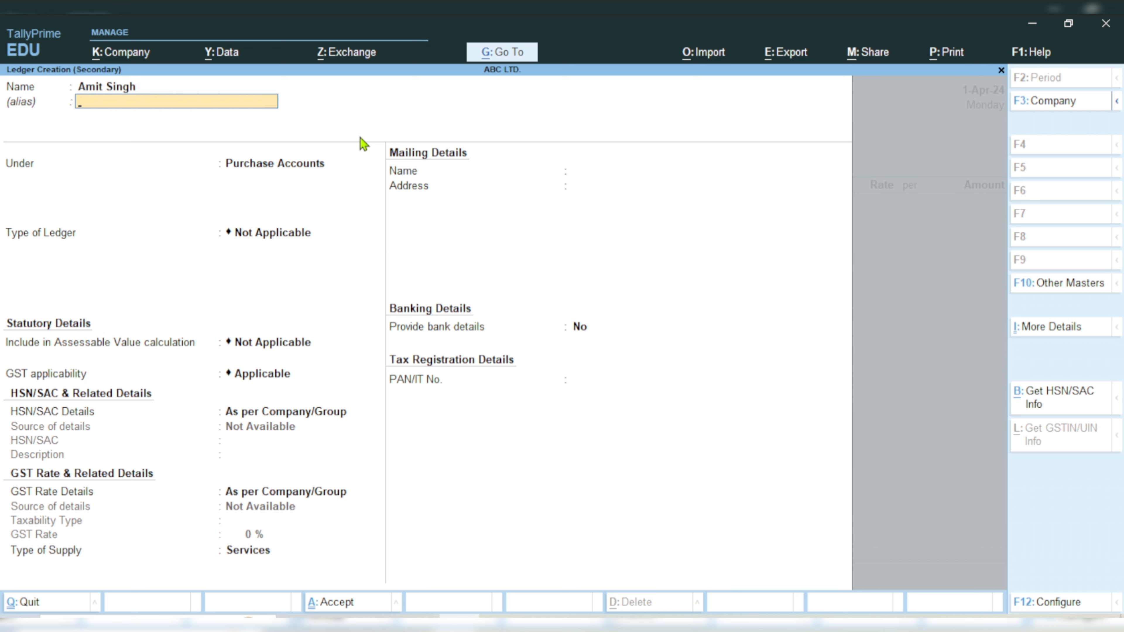
pyautogui.press('Return')
pyautogui.write('Su')
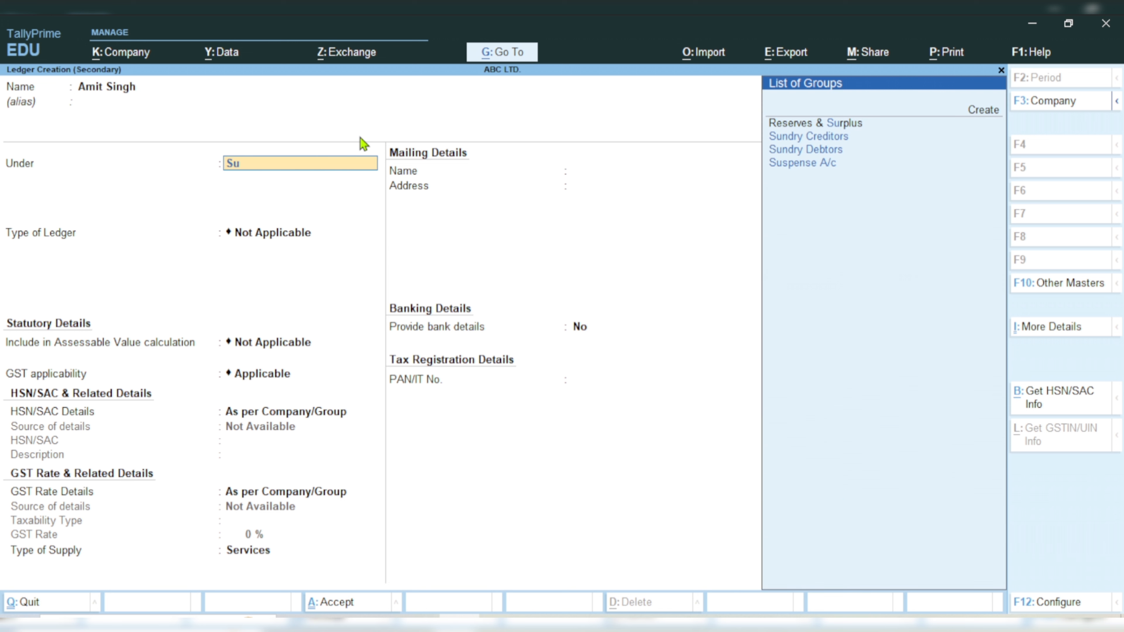
pyautogui.write('n')
pyautogui.press('Down')
pyautogui.press('Return')
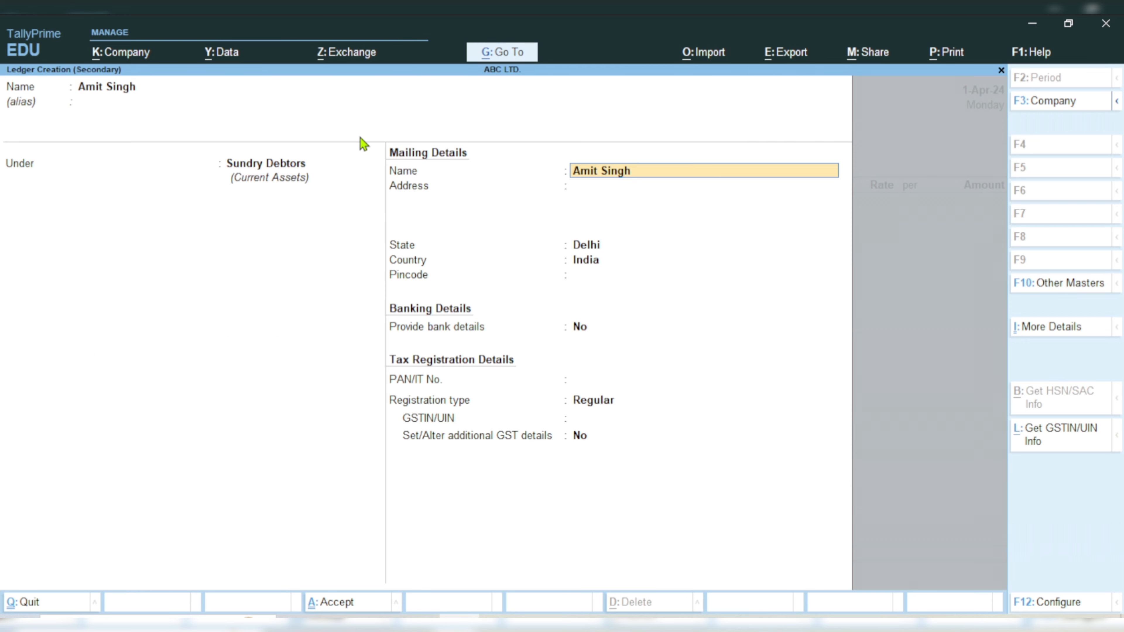
# Keep the customer ledger's mailing and banking defaults and set its GST registration type to Unregistered/Consumer.
pyautogui.press('Return')
pyautogui.press('Return')
pyautogui.press('Return')
pyautogui.press('Return')
pyautogui.press('Return')
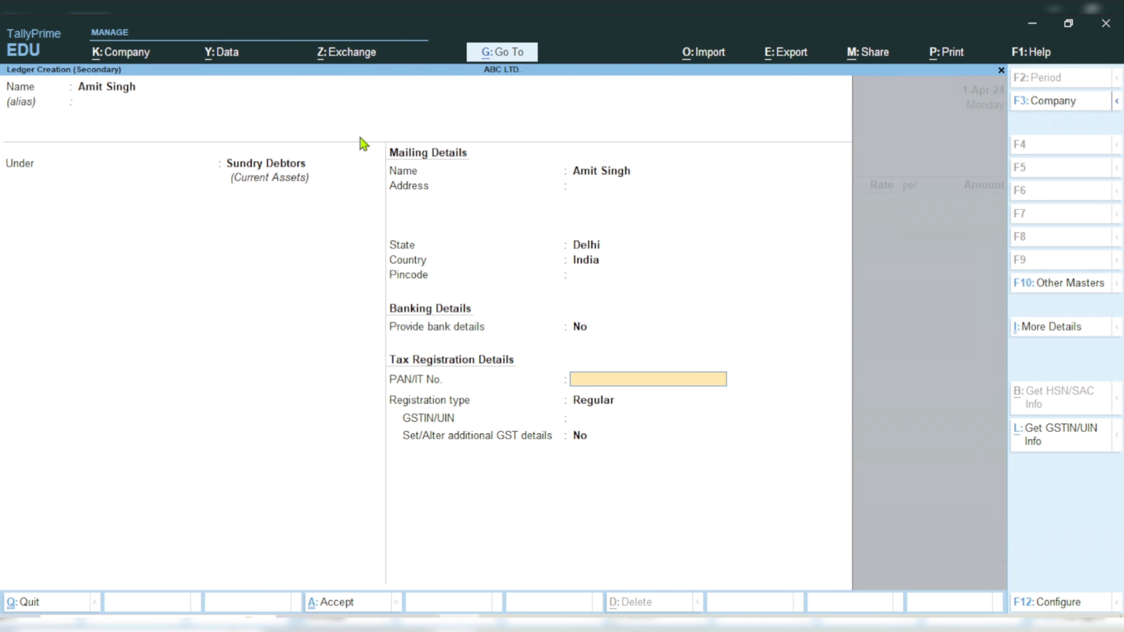
pyautogui.press('Return')
pyautogui.write('r')
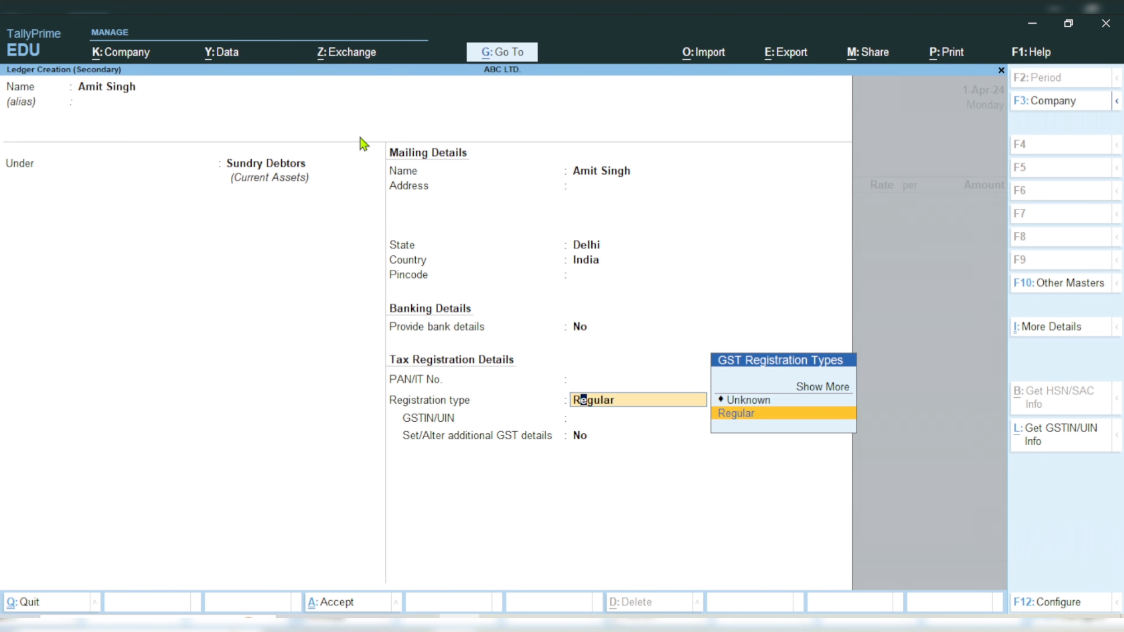
pyautogui.press('Up')
pyautogui.press('Up')
pyautogui.press('Return')
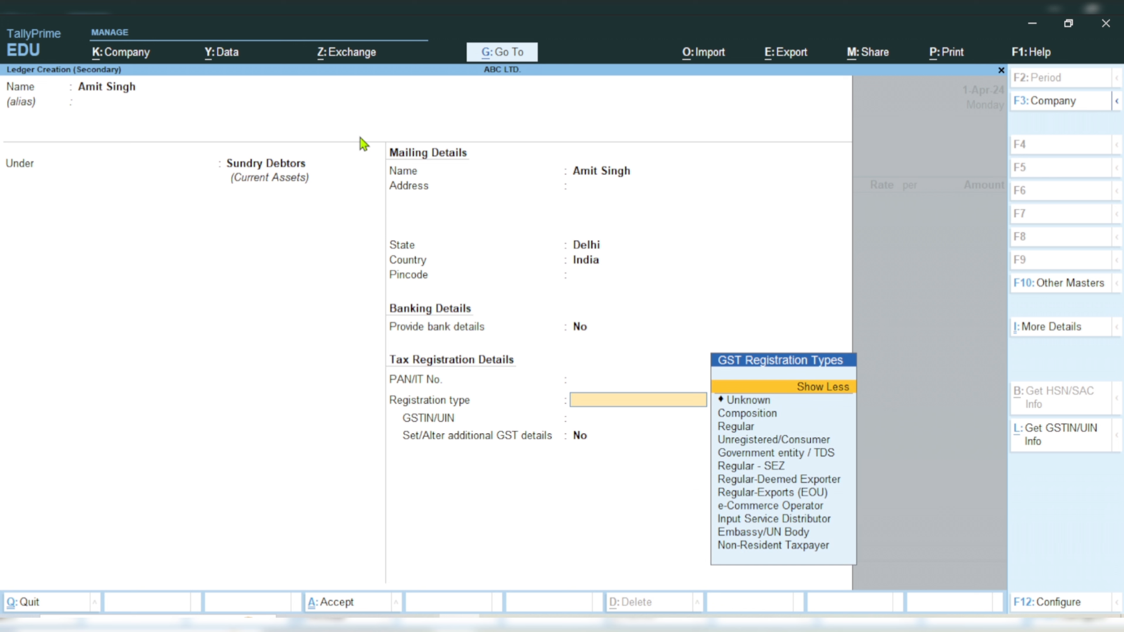
pyautogui.press('Down')
pyautogui.press('Down')
pyautogui.press('Down')
pyautogui.press('Down')
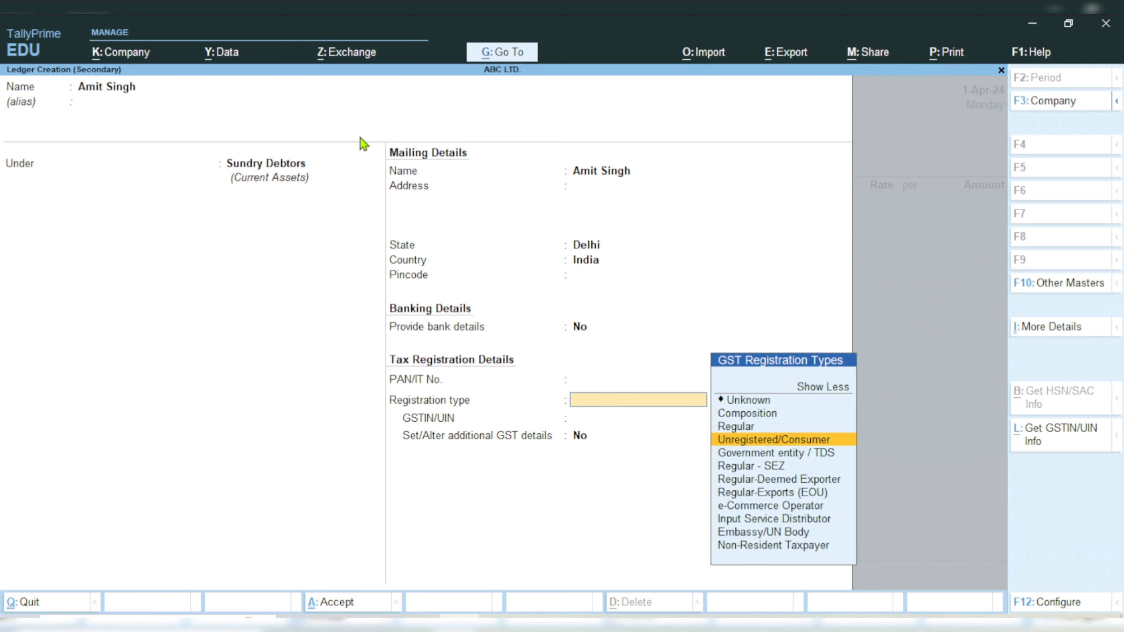
pyautogui.press('Return')
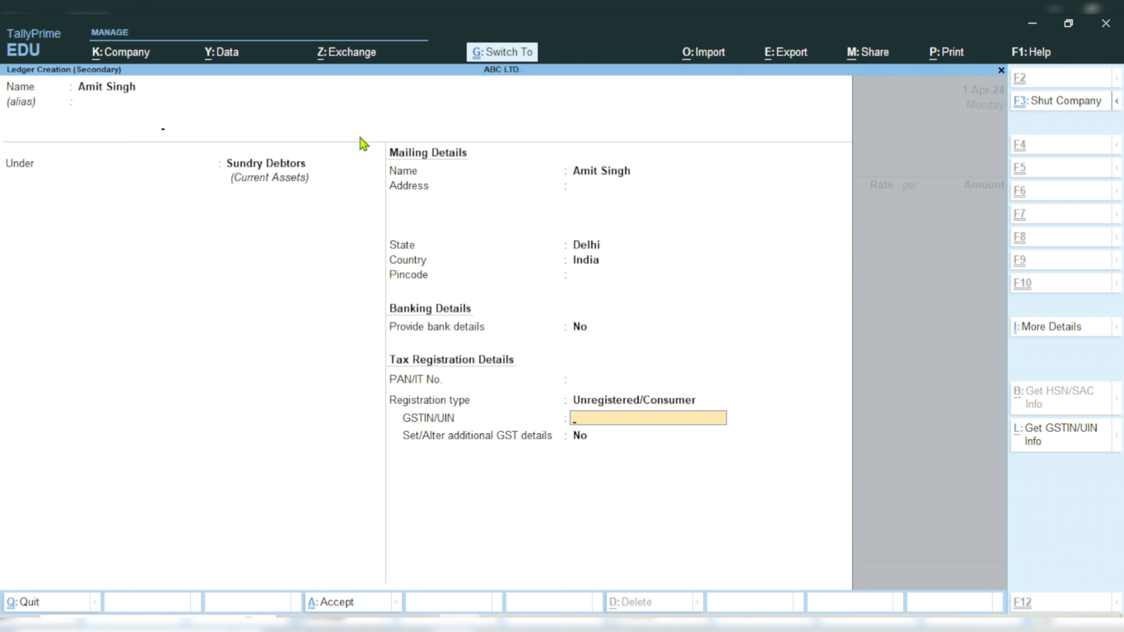
# Save the customer ledger and accept the blank dispatch details and default party details for the sales voucher.
pyautogui.hotkey('ctrl', 'a')
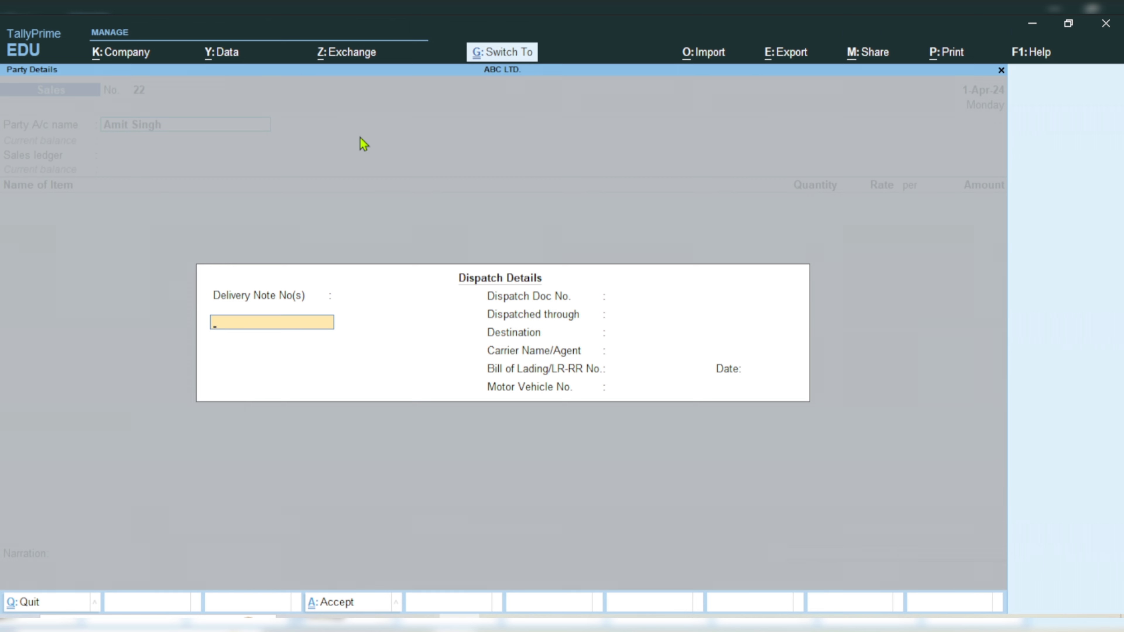
pyautogui.hotkey('ctrl', 'a')
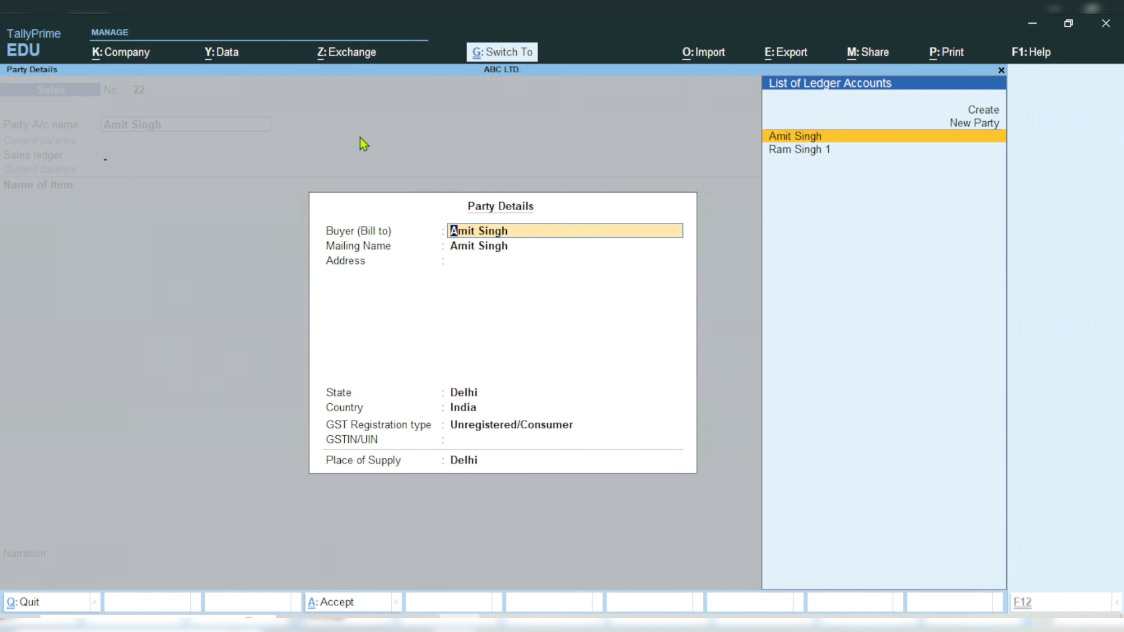
pyautogui.hotkey('ctrl', 'a')
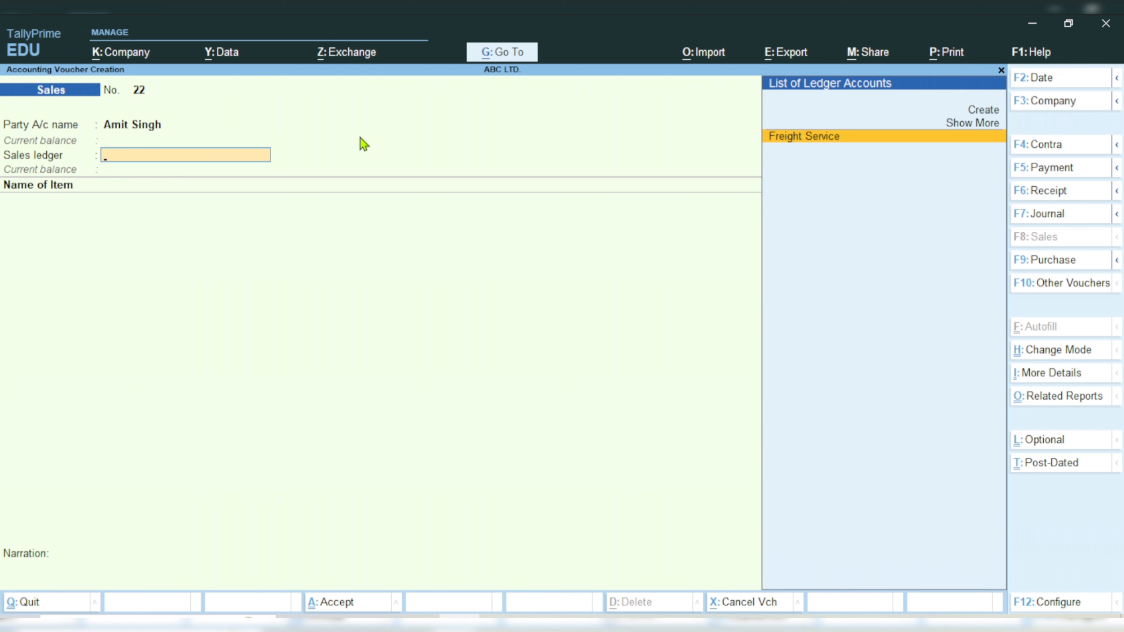
# Create a sales ledger named Sale under Sales Accounts and use it as the voucher's sales ledger.
pyautogui.hotkey('alt', 'c')
pyautogui.write('S')
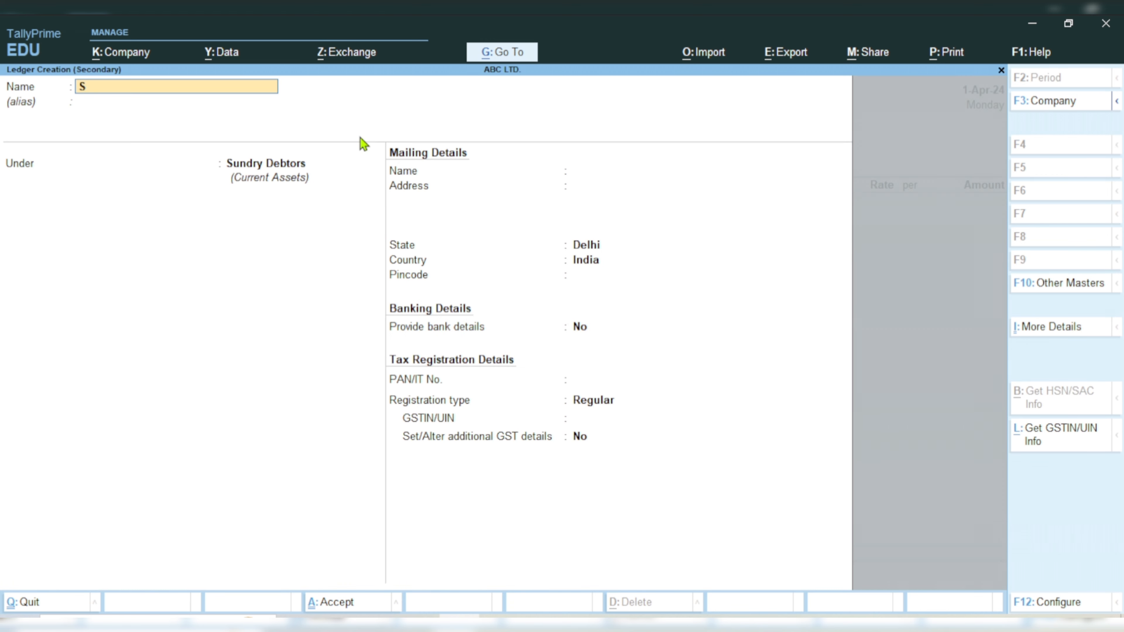
pyautogui.write('ale')
pyautogui.press('Return')
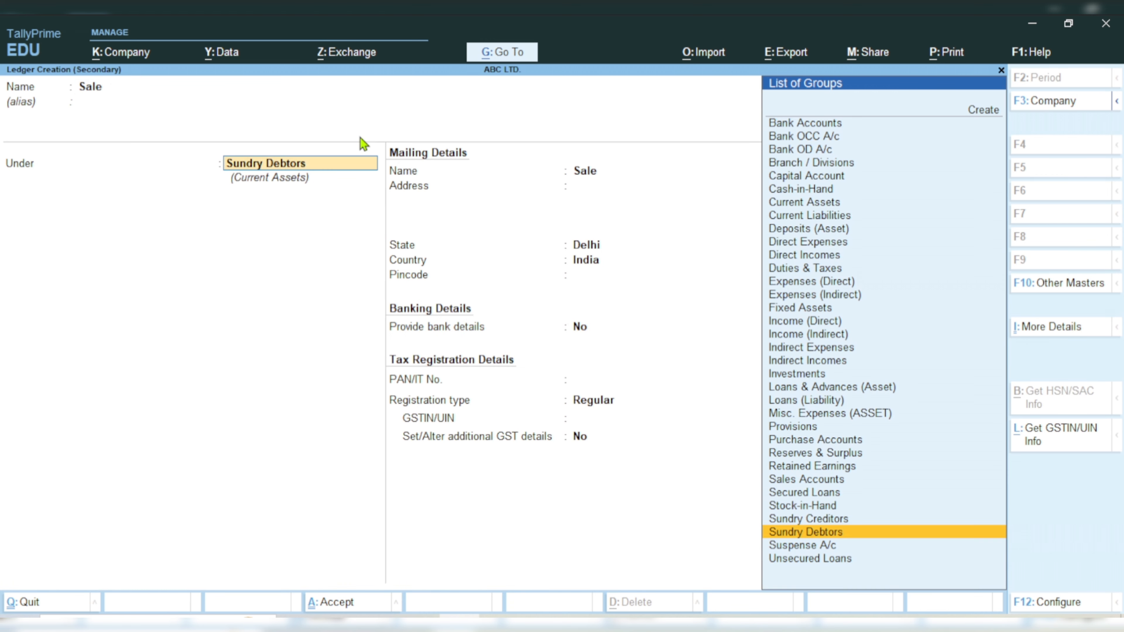
pyautogui.write('Sal')
pyautogui.press('Return')
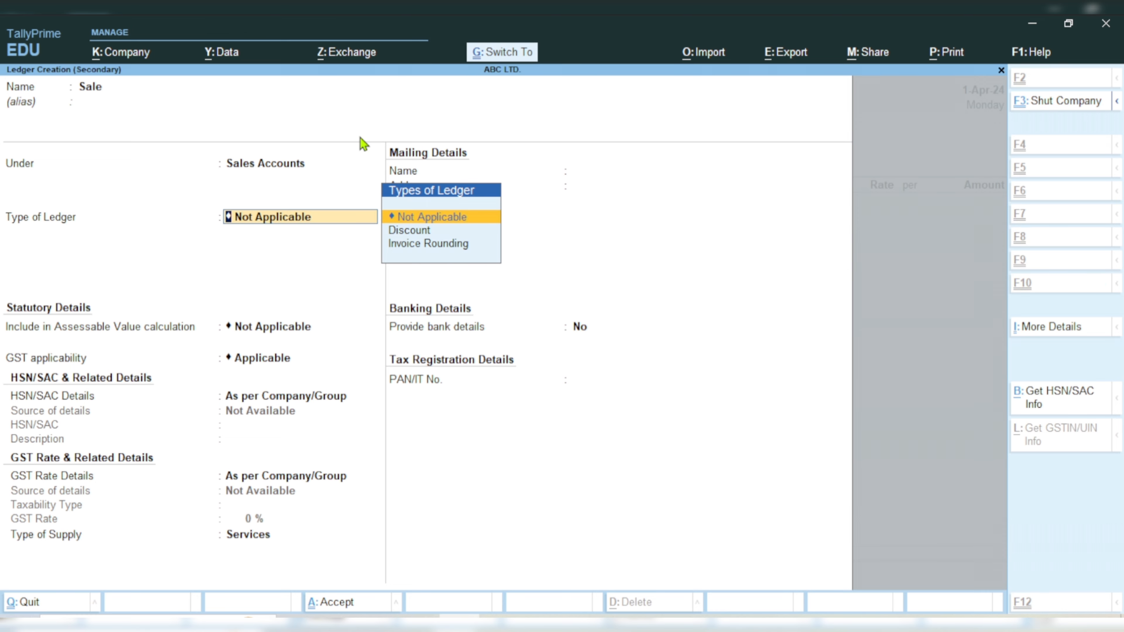
pyautogui.hotkey('ctrl', 'a')
pyautogui.press('Return')
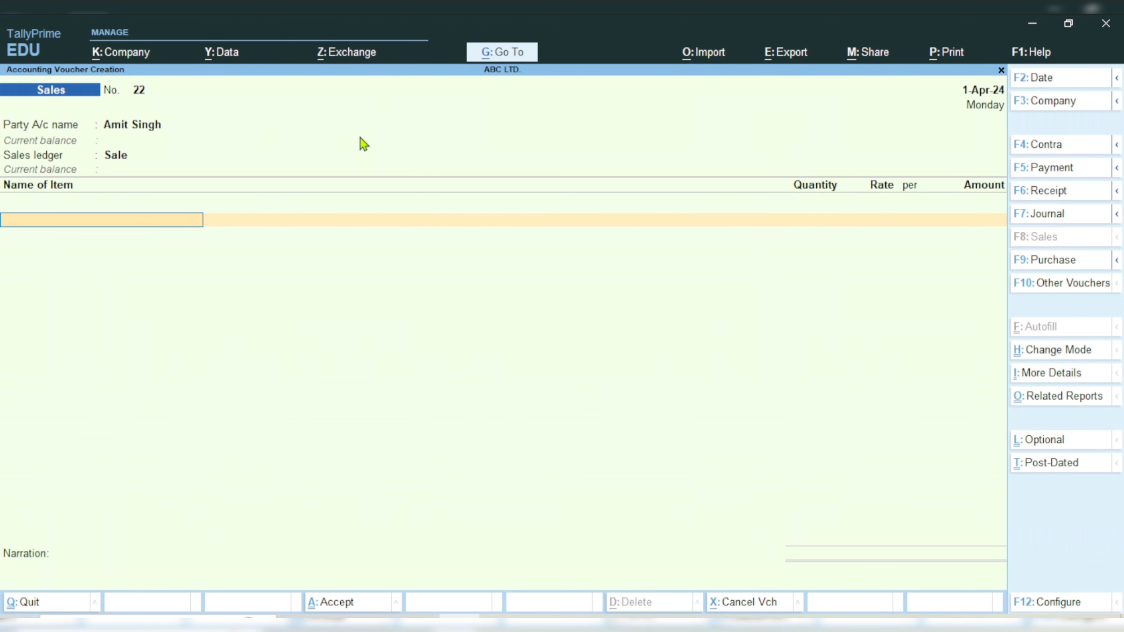
# Add the stock item Computer to the sales voucher and allocate 1 unit at a rate of 50,000 from Delhi Godown.
pyautogui.write('Comp')
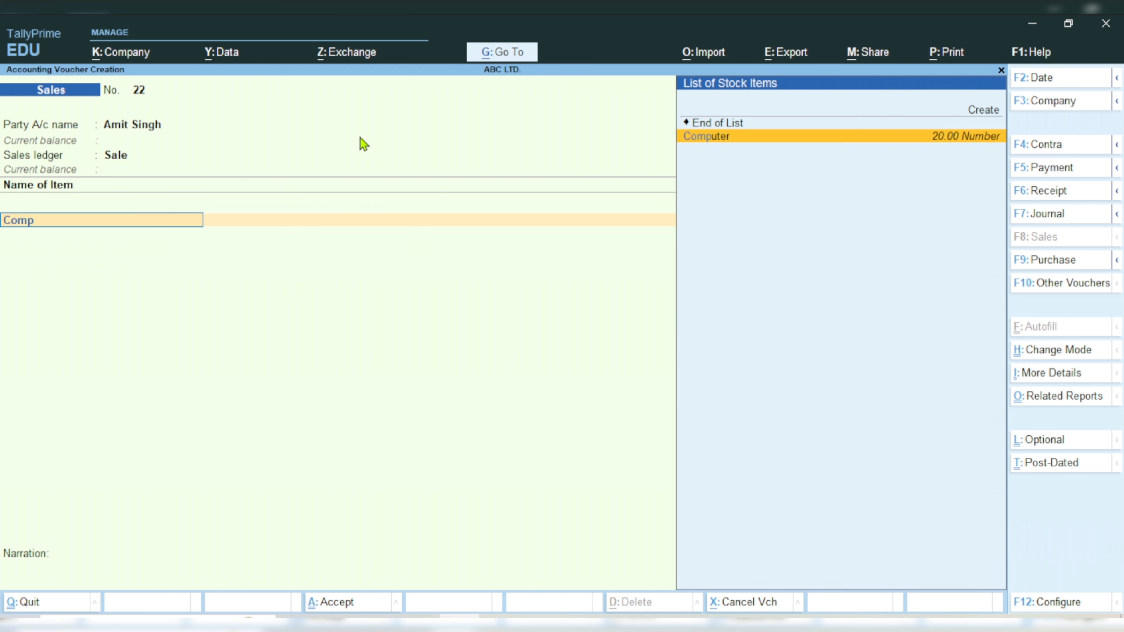
pyautogui.press('Return')
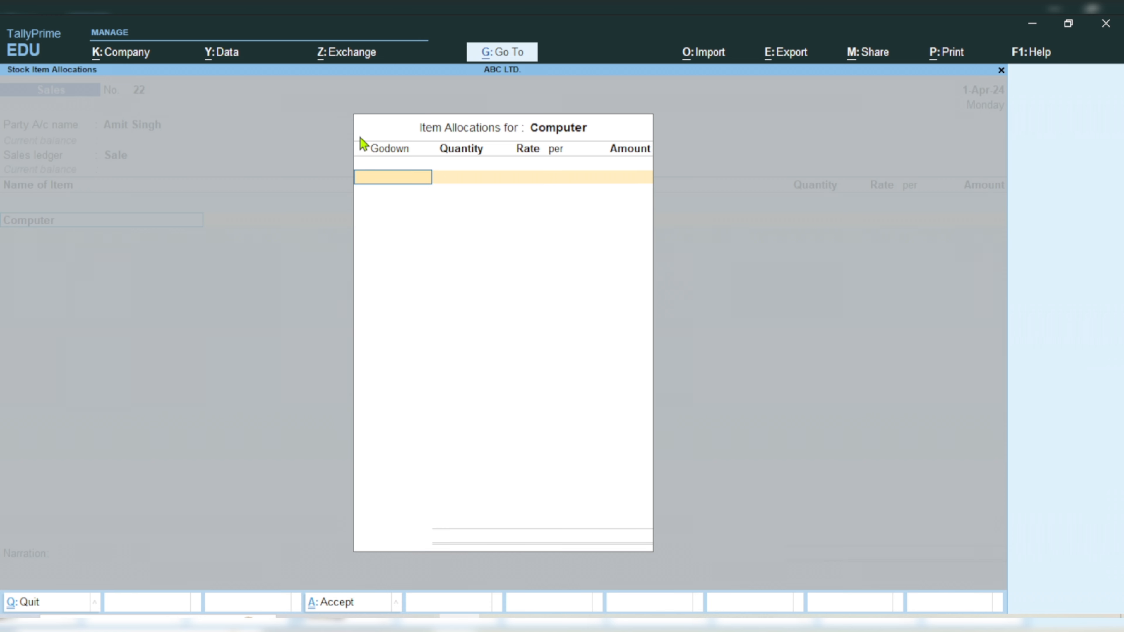
pyautogui.write('Del')
pyautogui.press('Return')
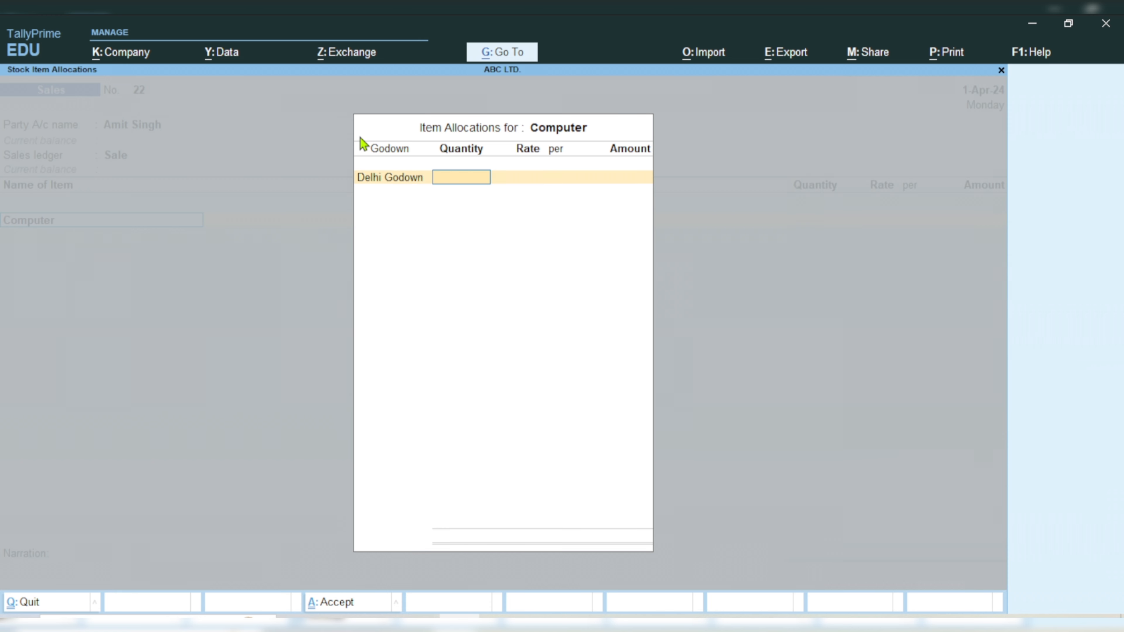
pyautogui.write('1')
pyautogui.press('Return')
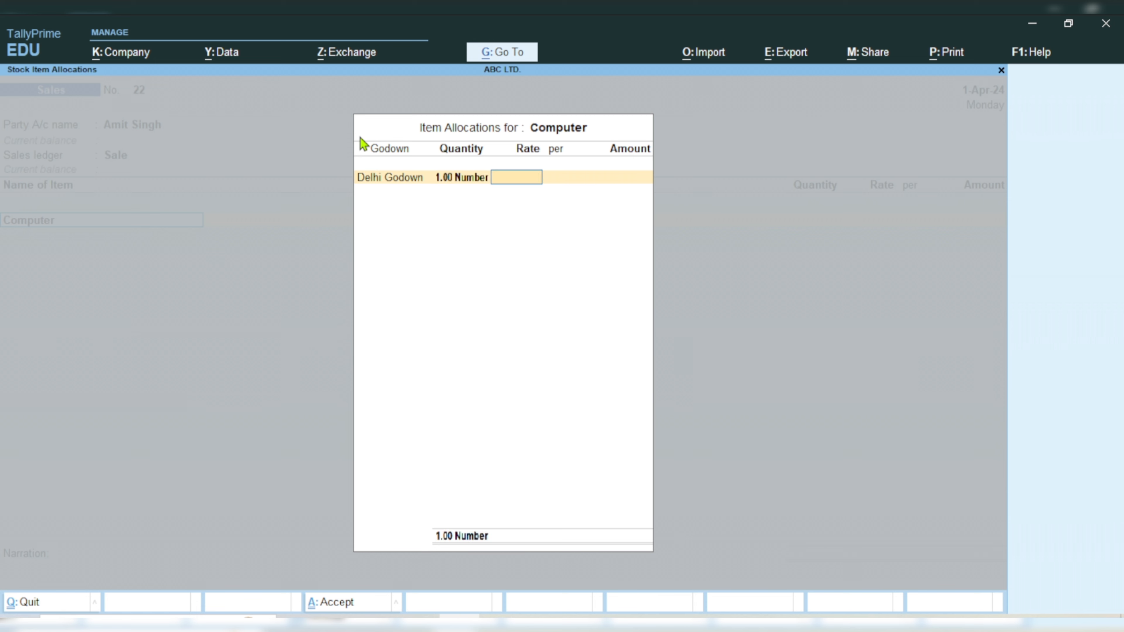
pyautogui.write('50000')
pyautogui.press('Return')
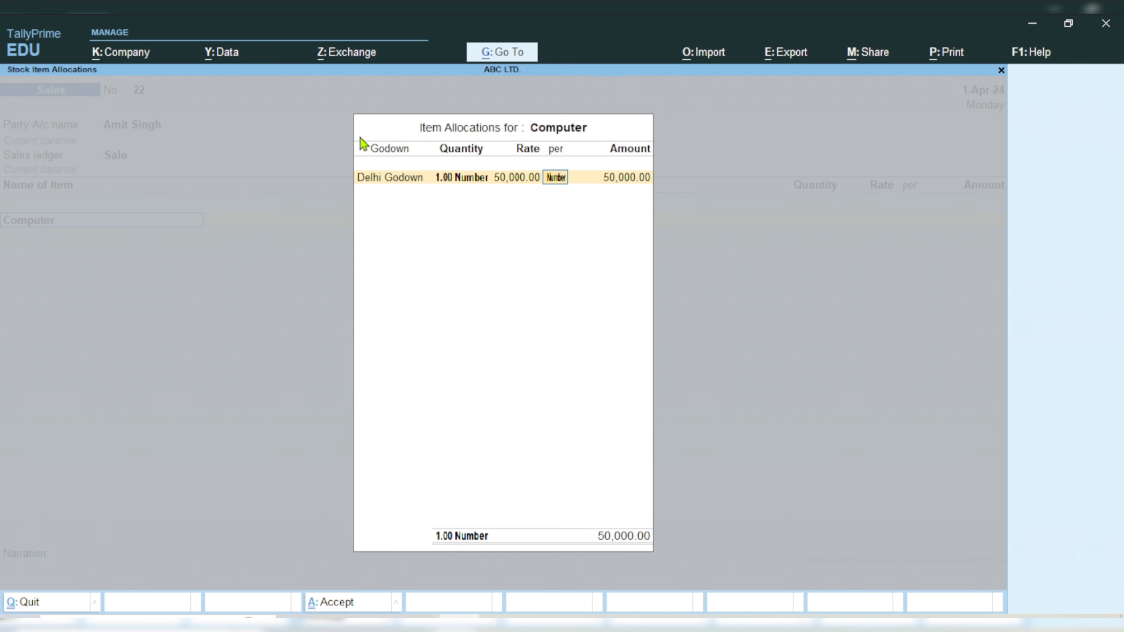
pyautogui.press('Return')
pyautogui.press('Return')
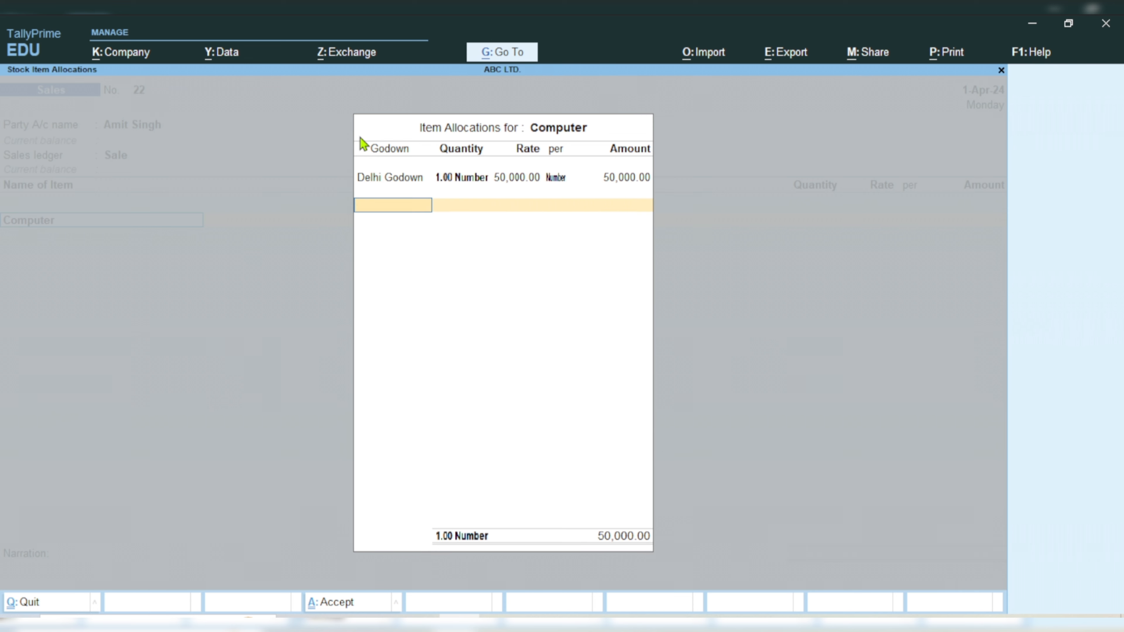
# Allocate another 1 Computer unit at a rate of 50,000 from Haryana Godown and complete the item line.
pyautogui.write('Har')
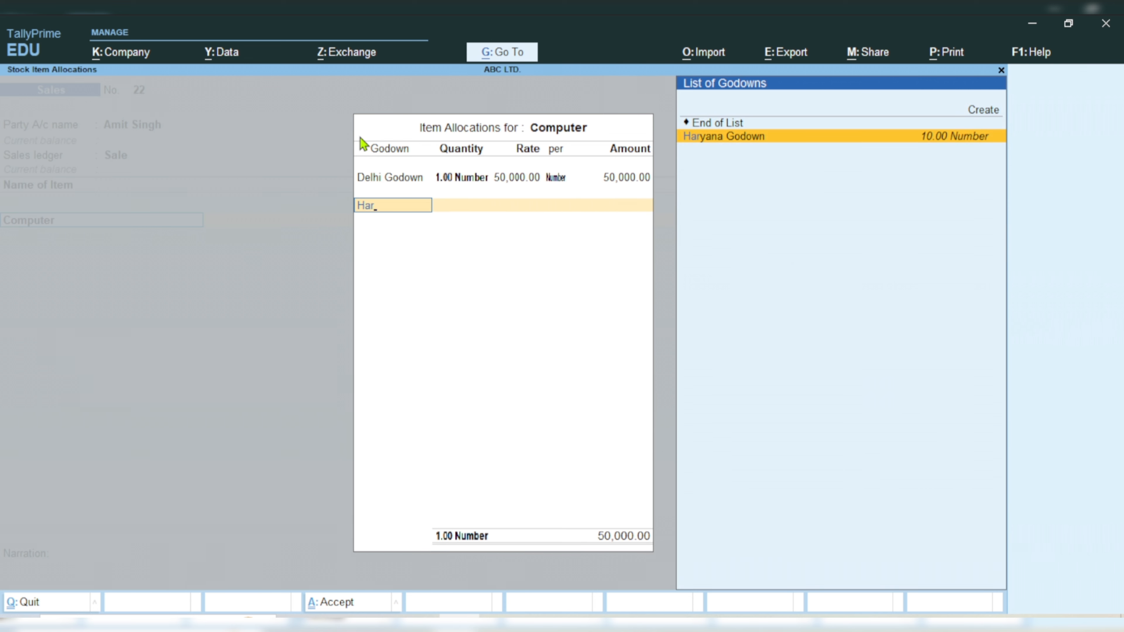
pyautogui.press('Return')
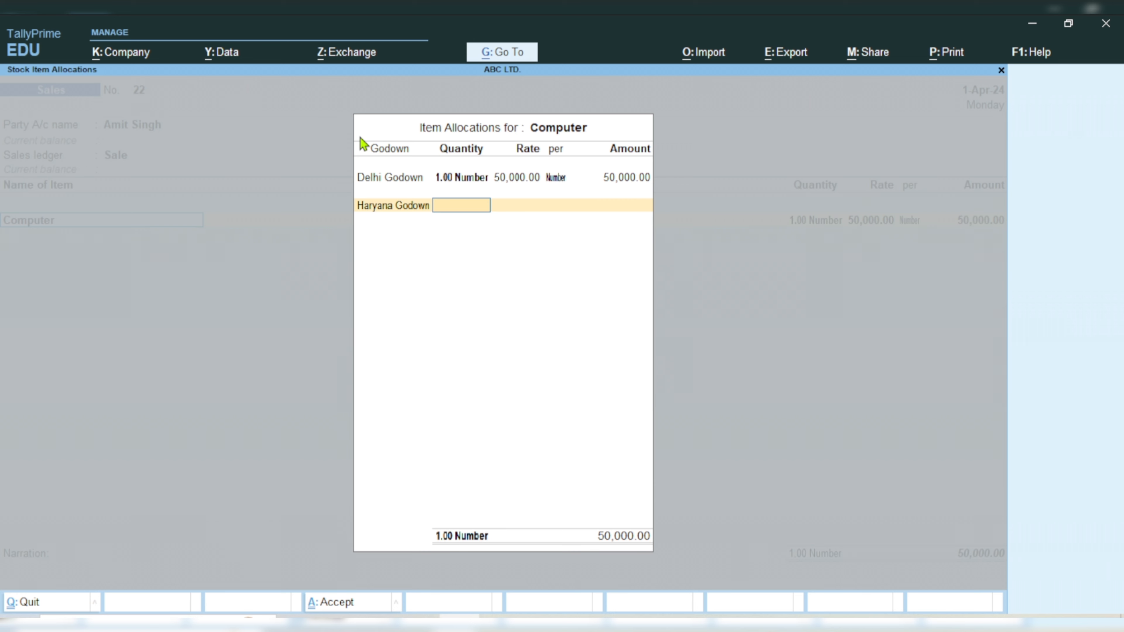
pyautogui.write('1')
pyautogui.press('Return')
pyautogui.press('Return')
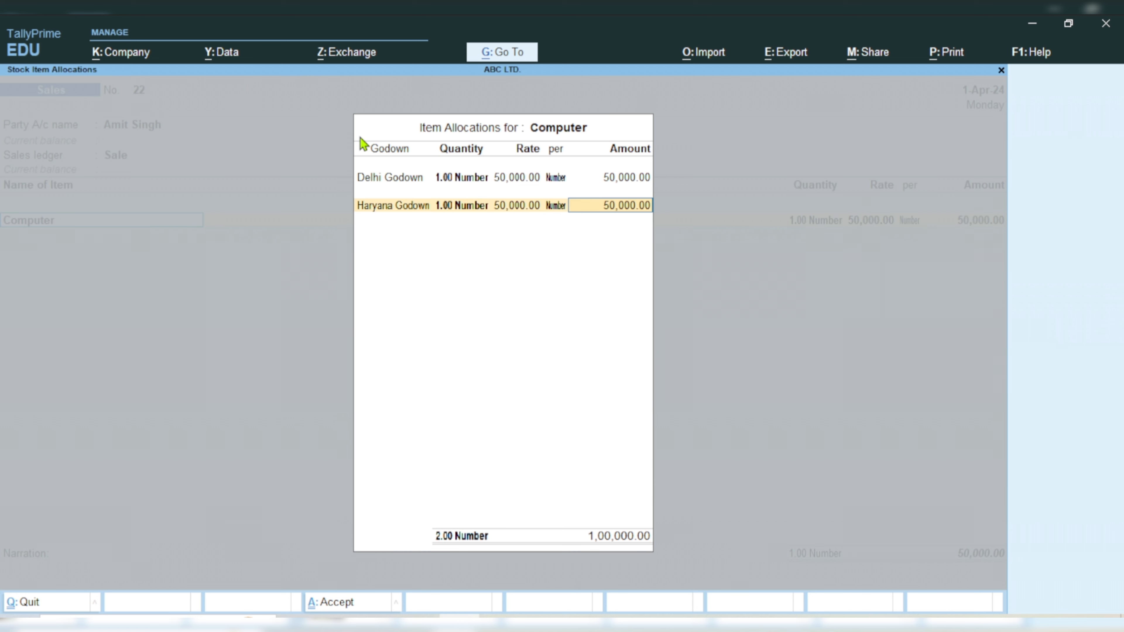
pyautogui.press('Return')
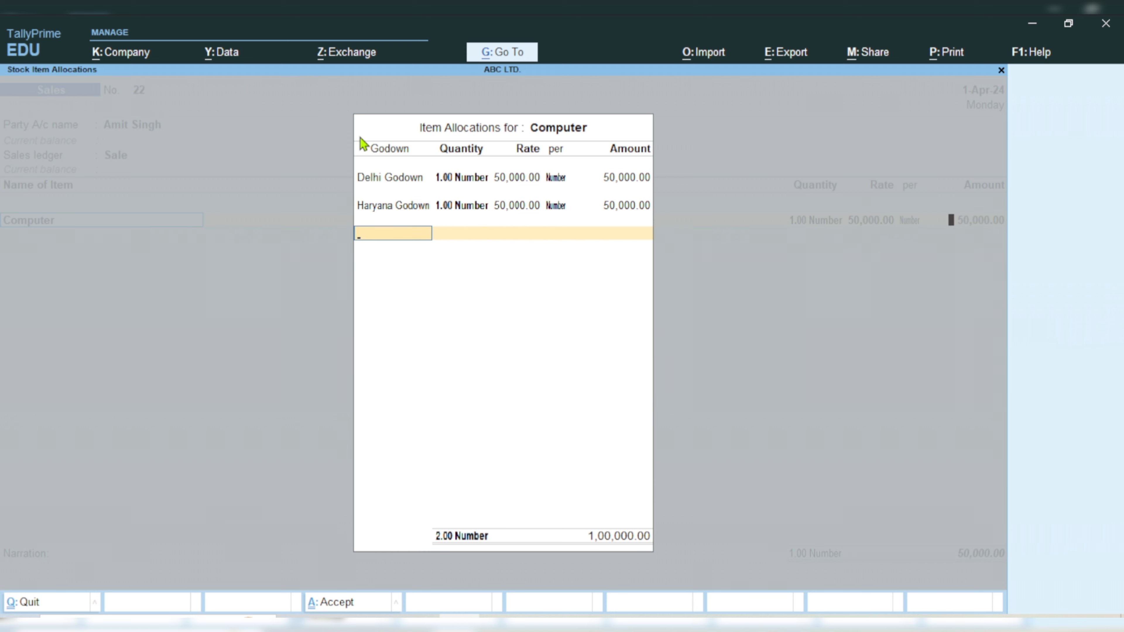
pyautogui.press('Return')
pyautogui.press('Return')
pyautogui.press('Return')
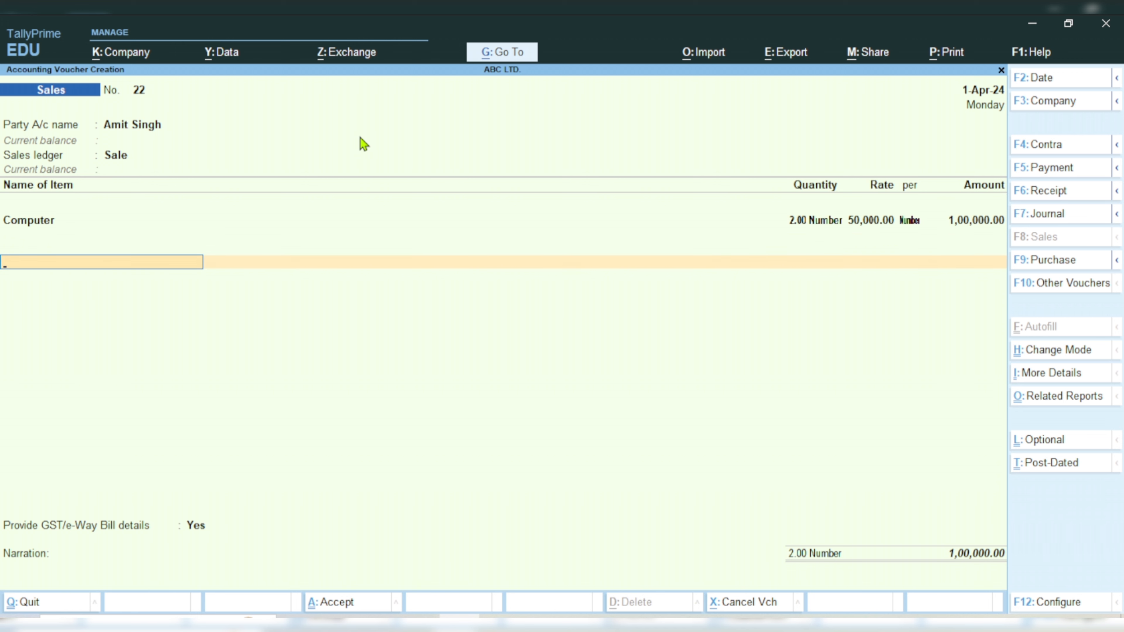
# Save the sales voucher without sending its details for e-Way Bill generation and return to the Gateway of Tally.
pyautogui.hotkey('ctrl', 'a')
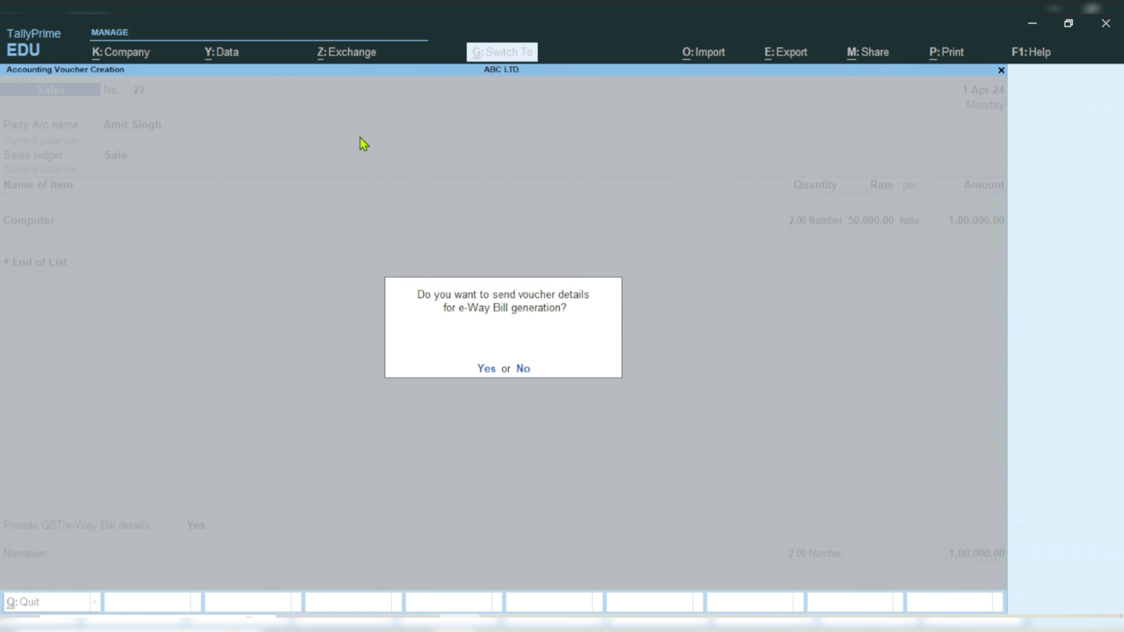
pyautogui.press('n')
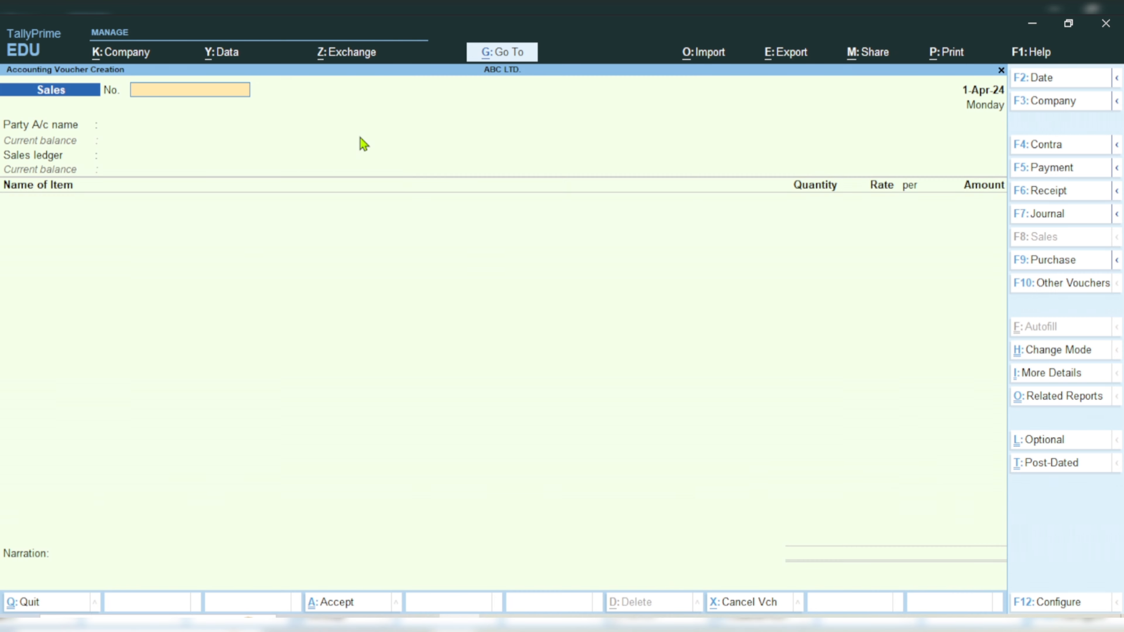
pyautogui.press('Escape')
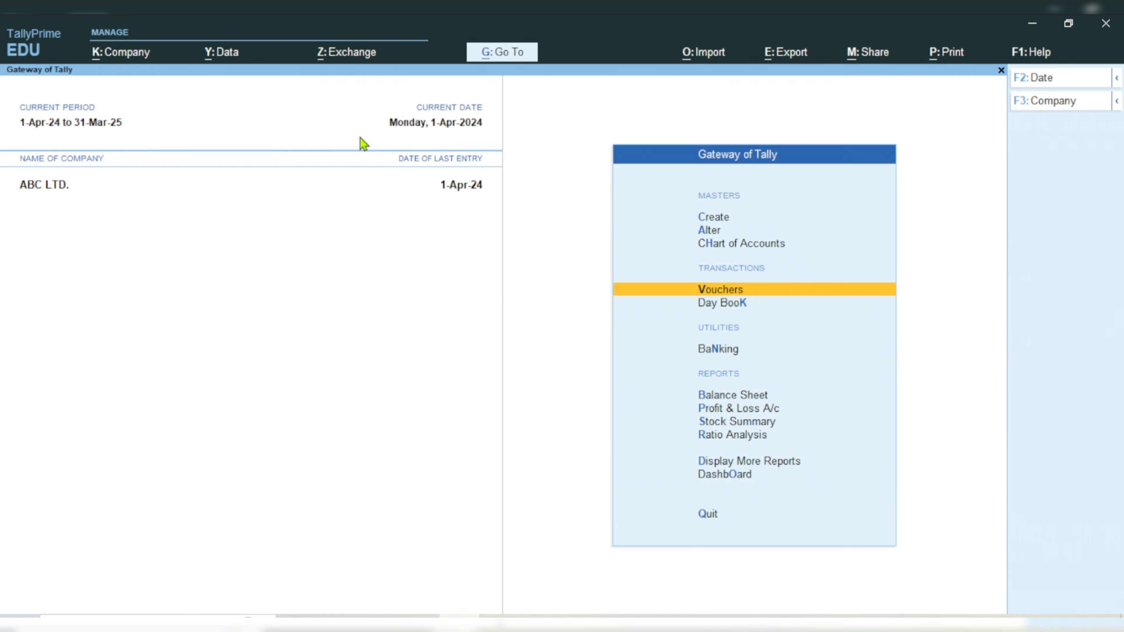
pyautogui.press('Escape')
pyautogui.press('n')
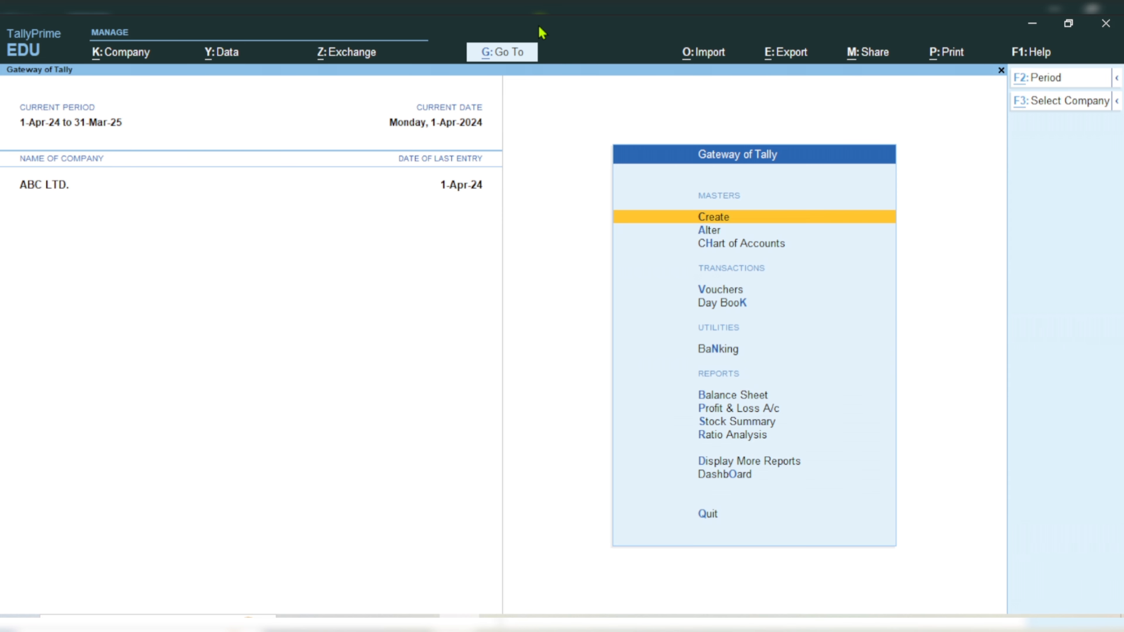
# Open the Godown Summary report for the Primary godown.
pyautogui.hotkey('alt', 'g')
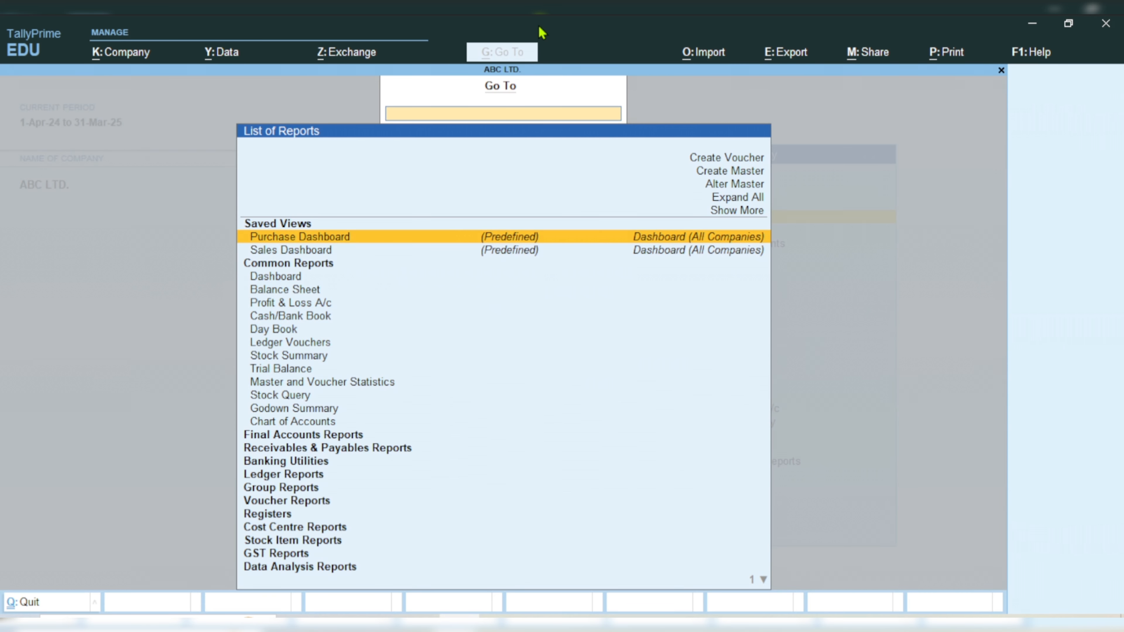
pyautogui.write('God')
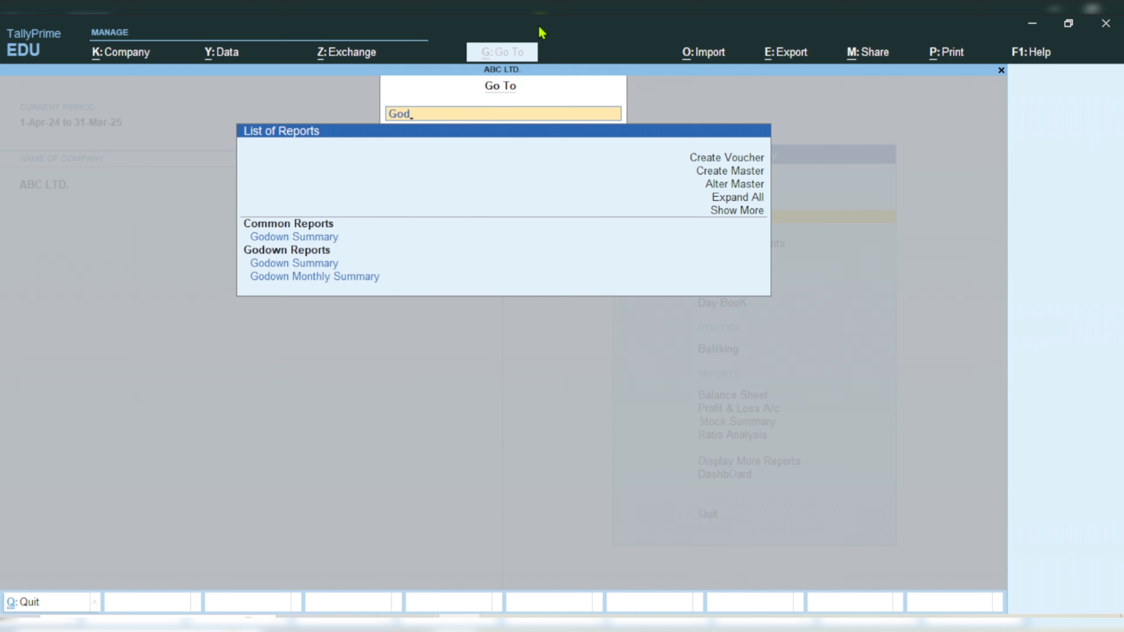
pyautogui.press('Return')
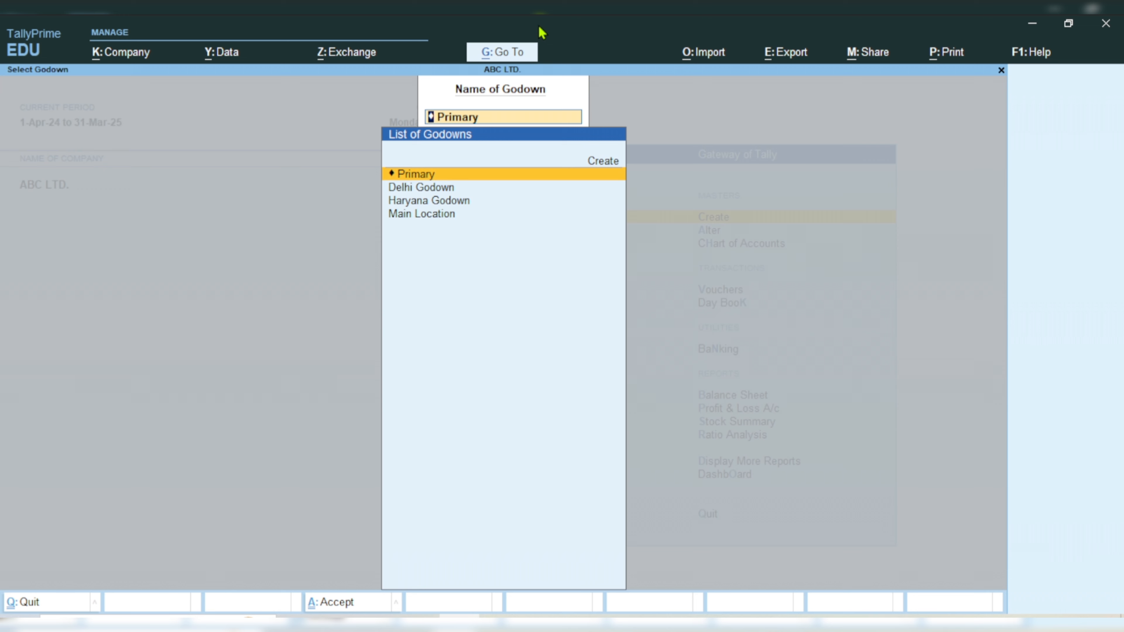
pyautogui.press('Down')
pyautogui.press('Down')
pyautogui.press('Down')
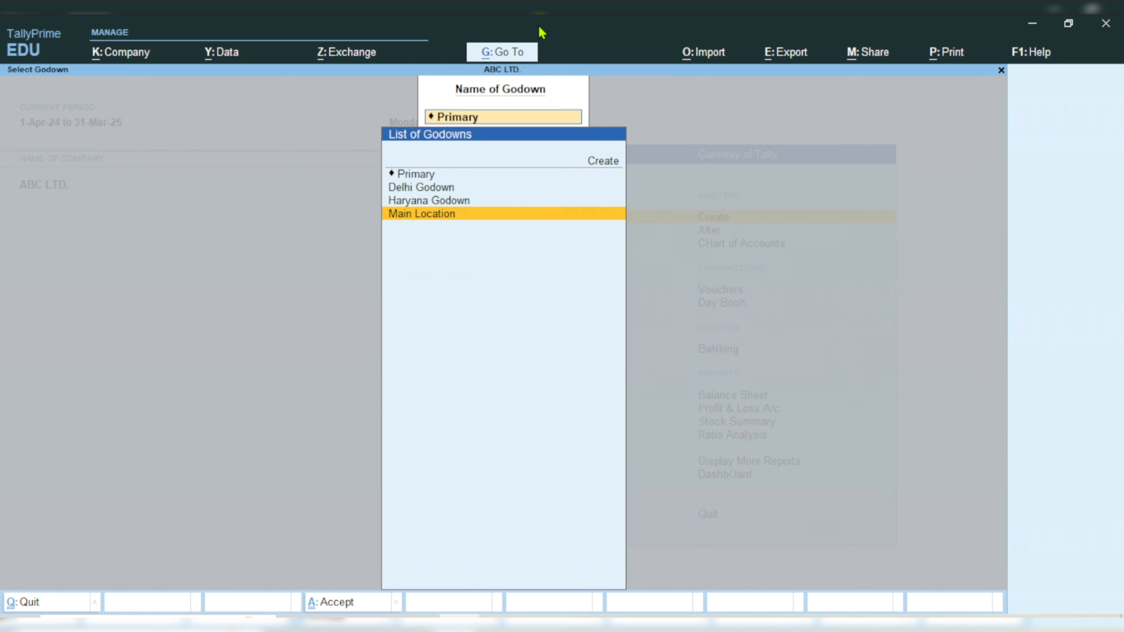
pyautogui.press('Up')
pyautogui.press('Up')
pyautogui.press('Up')
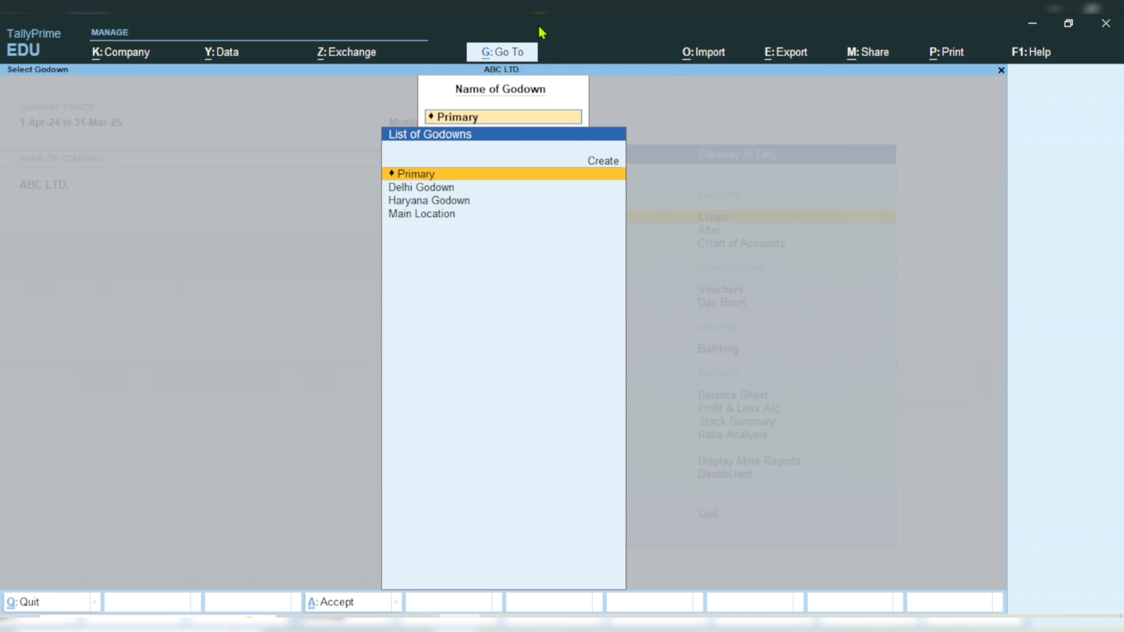
pyautogui.press('Return')
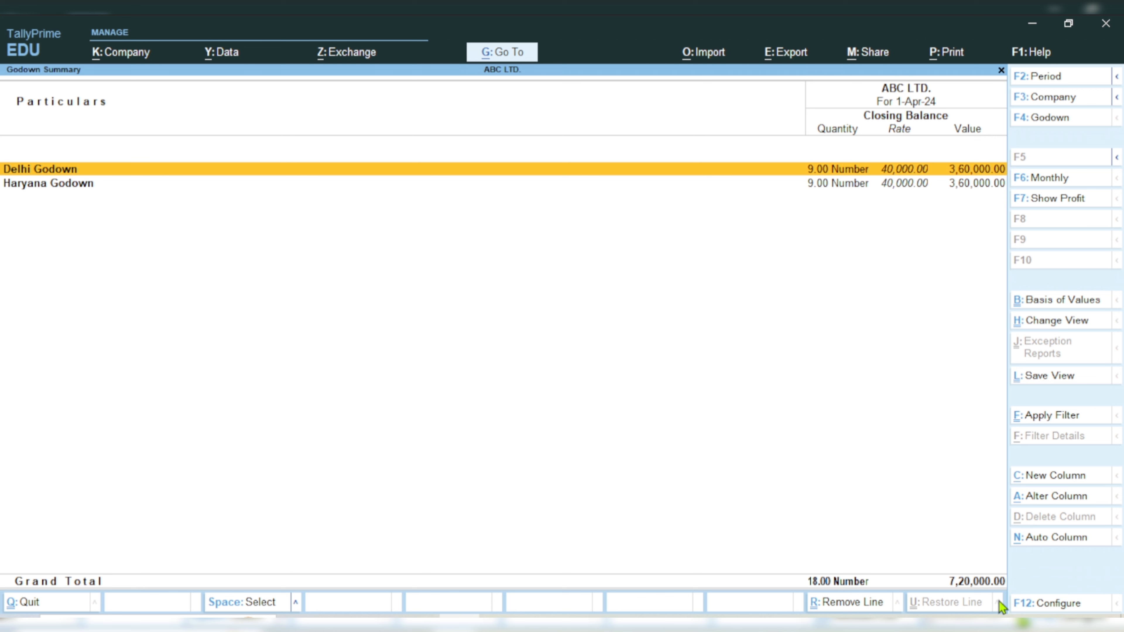
# Configure the Godown Summary to show the opening balance, goods inwards and goods outwards.
pyautogui.press('F12')
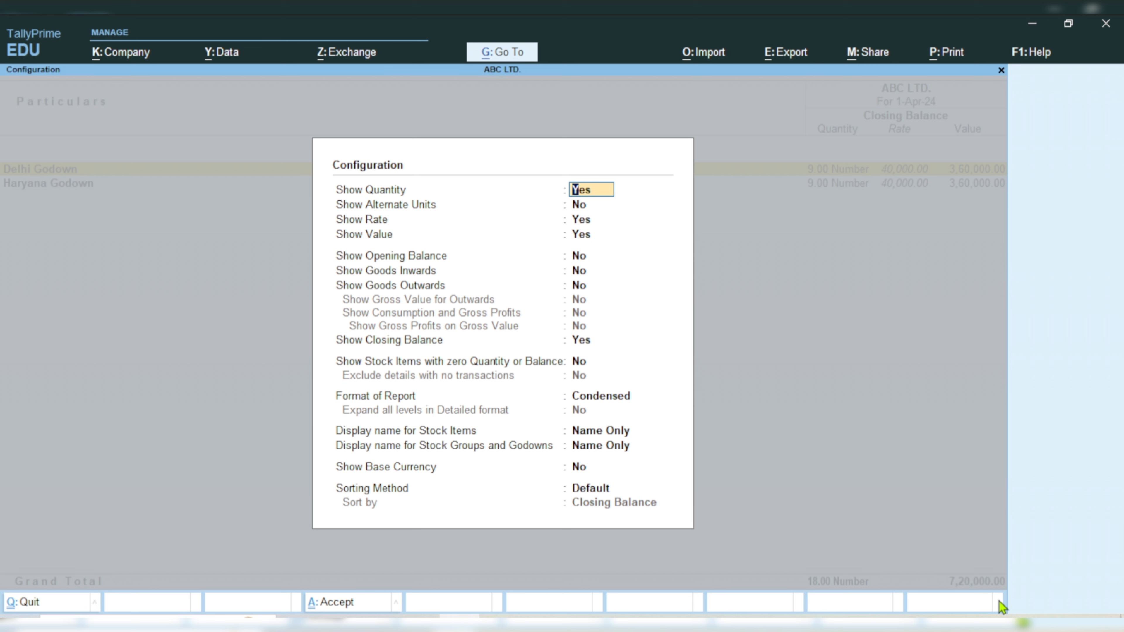
pyautogui.press('Return')
pyautogui.press('Return')
pyautogui.press('Return')
pyautogui.press('Return')
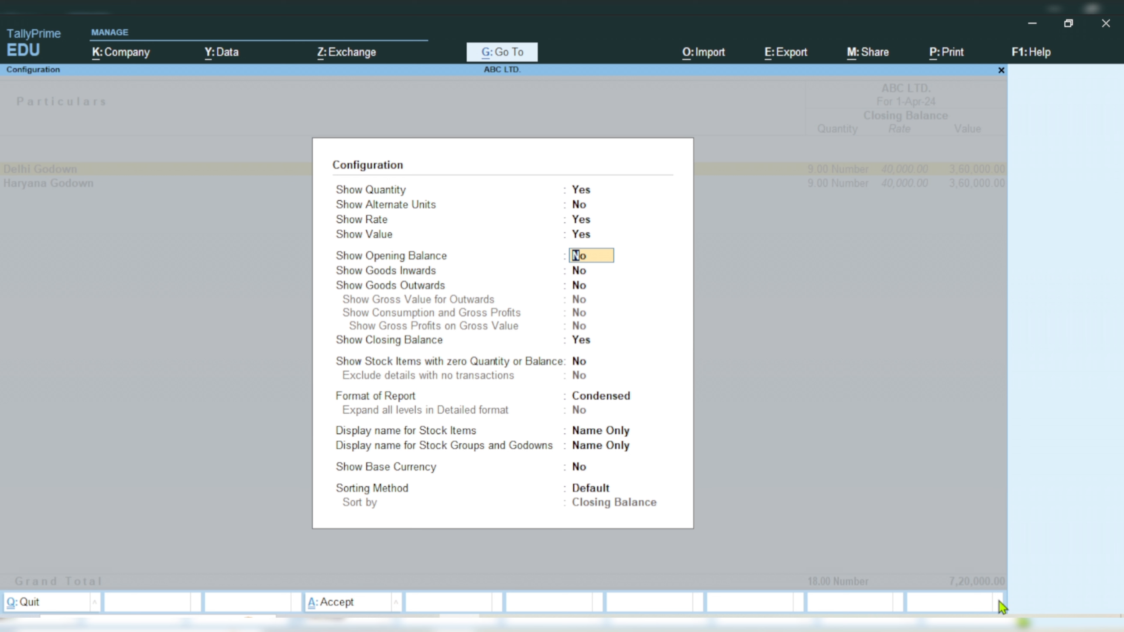
pyautogui.write('y')
pyautogui.press('Return')
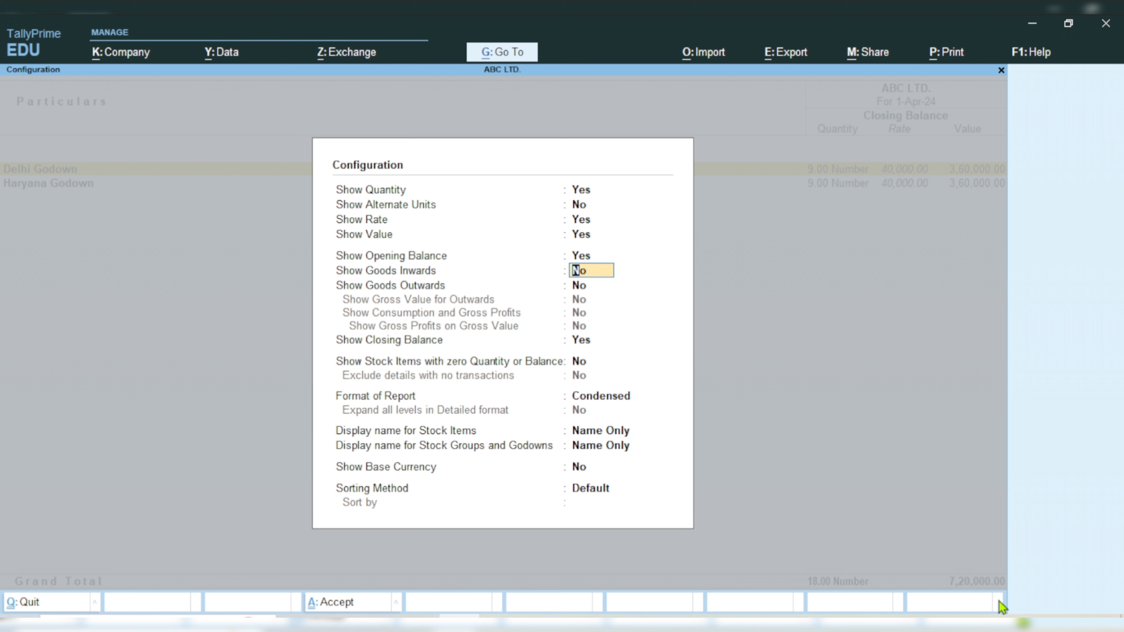
pyautogui.write('y')
pyautogui.press('Return')
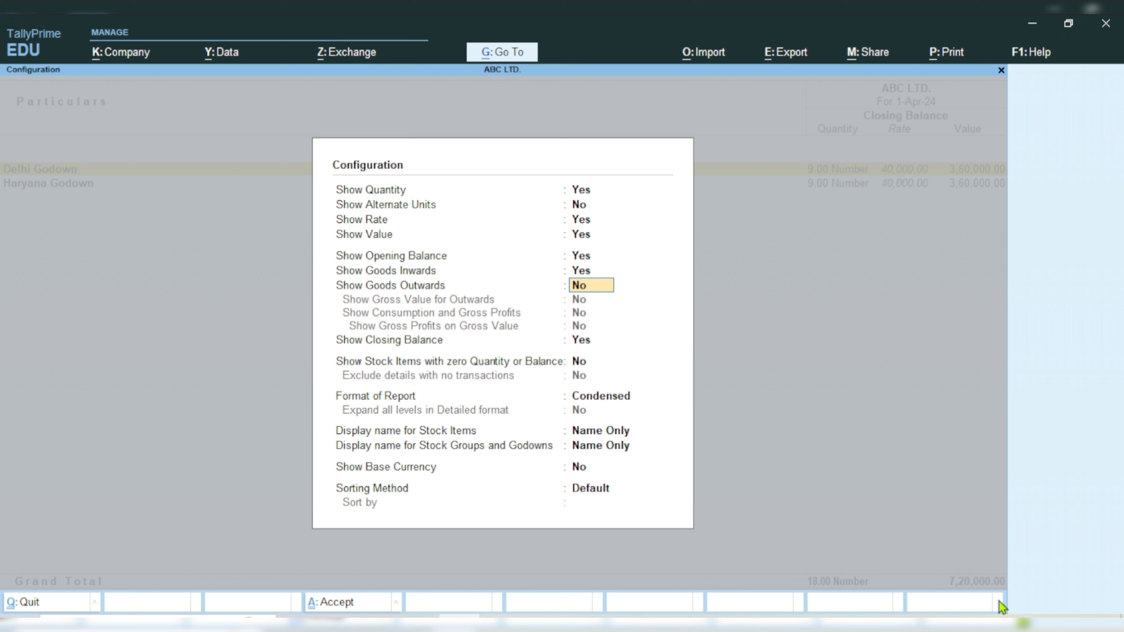
pyautogui.write('y')
pyautogui.press('Return')
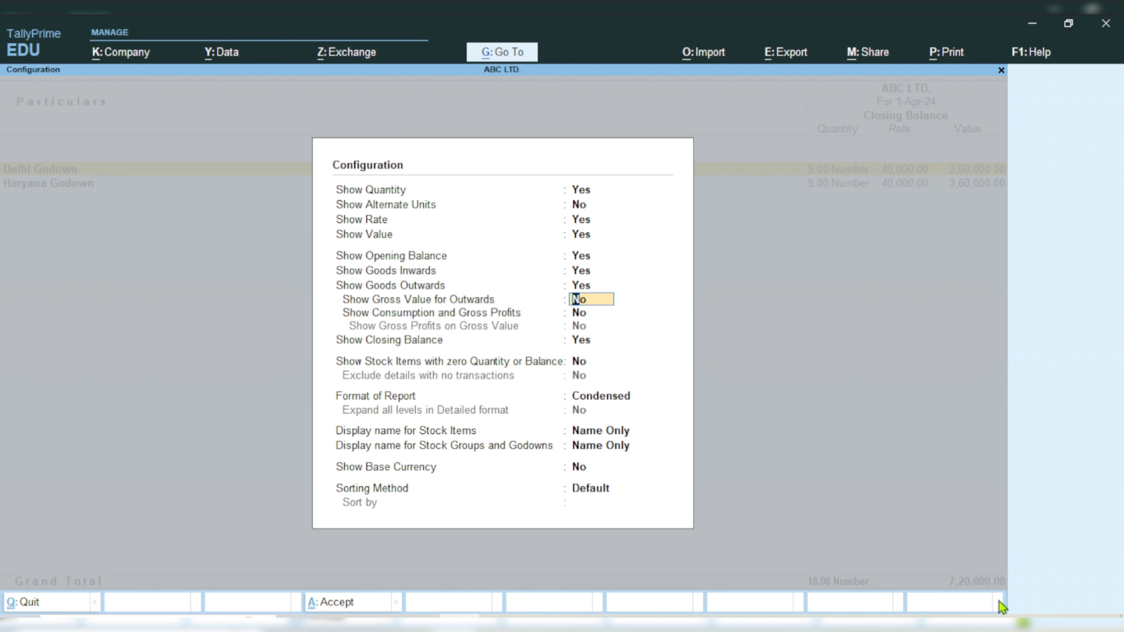
pyautogui.press('ctrl')
pyautogui.hotkey('ctrl', 'a')
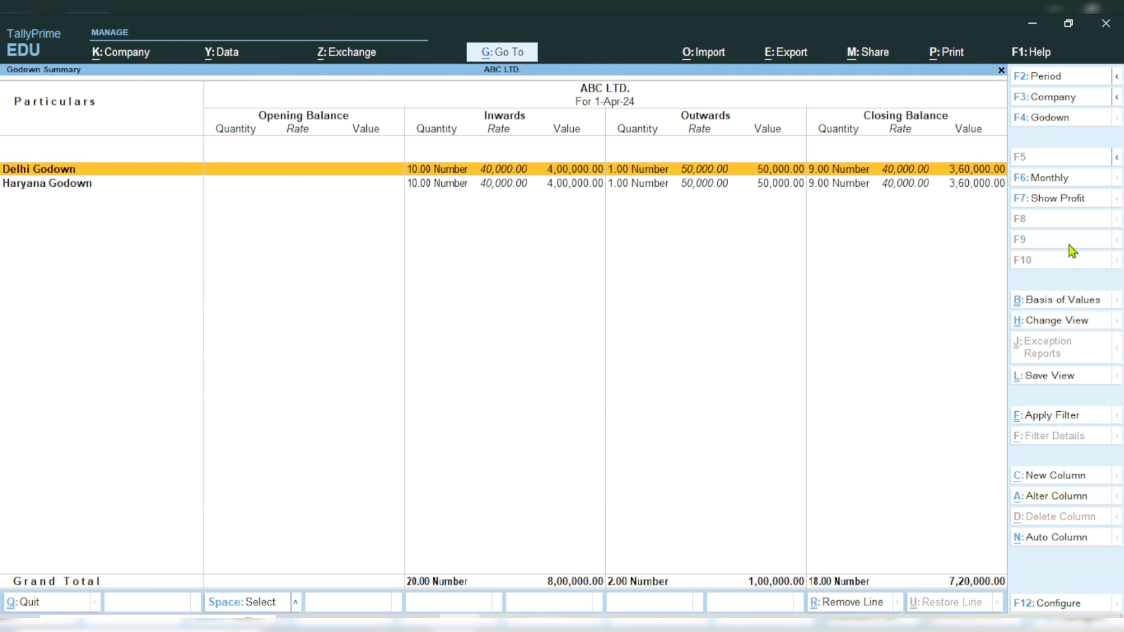
# Switch the Godown Summary to the monthly view and look through the first months' stock movements.
pyautogui.press('F6')
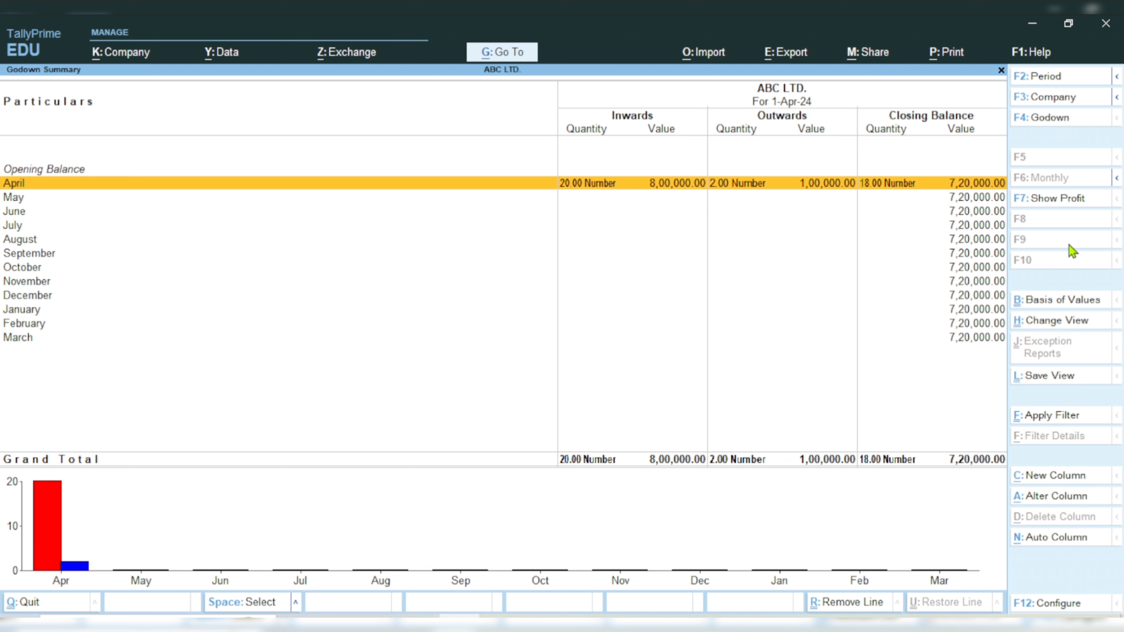
pyautogui.press('Down')
pyautogui.press('Down')
pyautogui.press('Down')
pyautogui.press('Down')
pyautogui.press('Down')
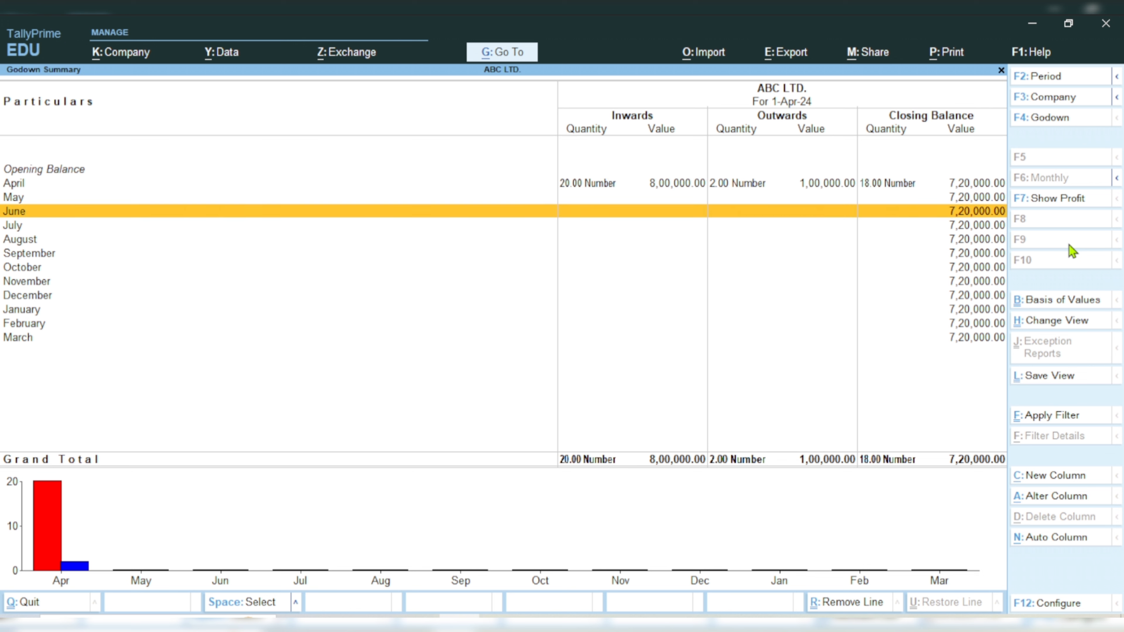
pyautogui.press('Up')
pyautogui.press('Up')
pyautogui.press('Up')
pyautogui.press('Up')
pyautogui.press('Up')
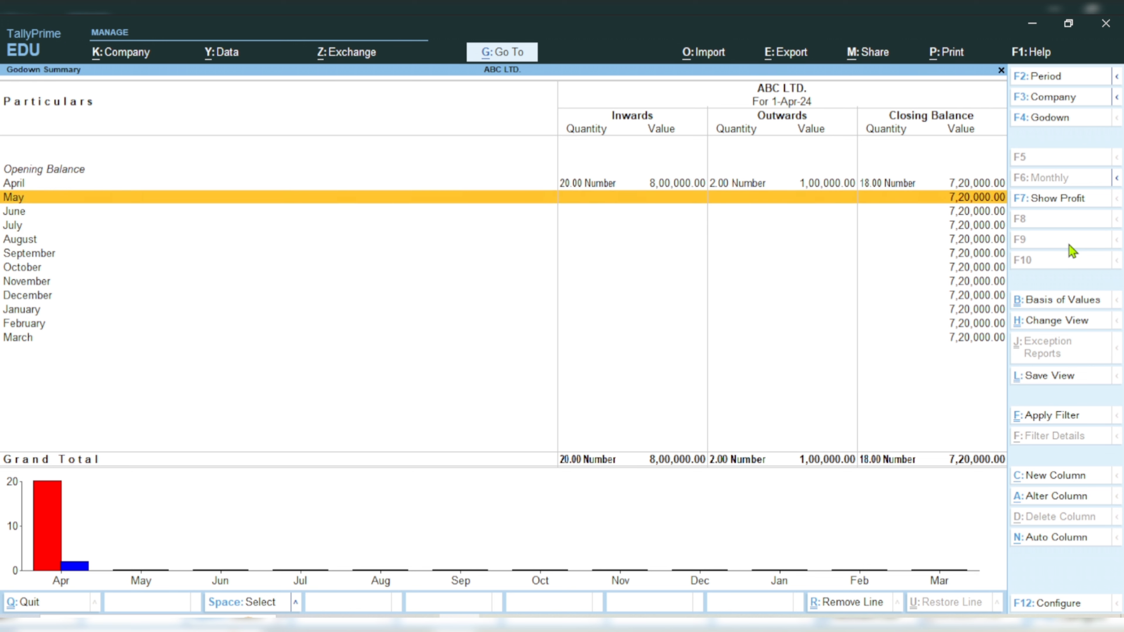
# Select the April to July rows in the monthly Godown Summary.
pyautogui.press('space')
pyautogui.press('Down')
pyautogui.press('space')
pyautogui.press('Down')
pyautogui.press('space')
pyautogui.press('Down')
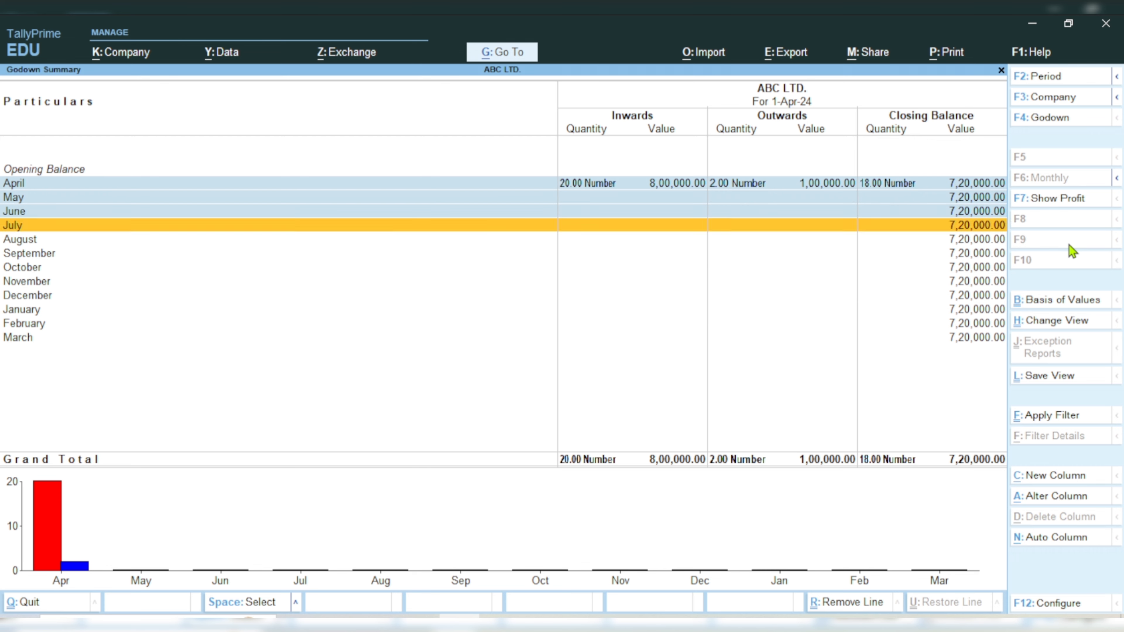
pyautogui.press('space')
pyautogui.press('Up')
pyautogui.press('Up')
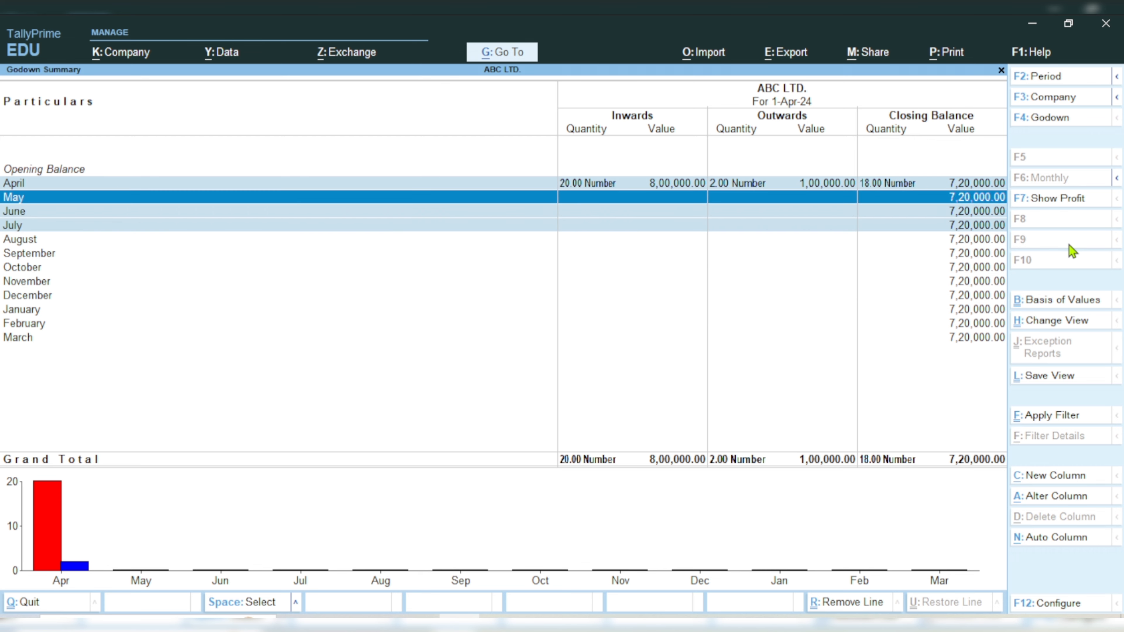
# Show the profit figures in the monthly Godown Summary.
pyautogui.press('F7')
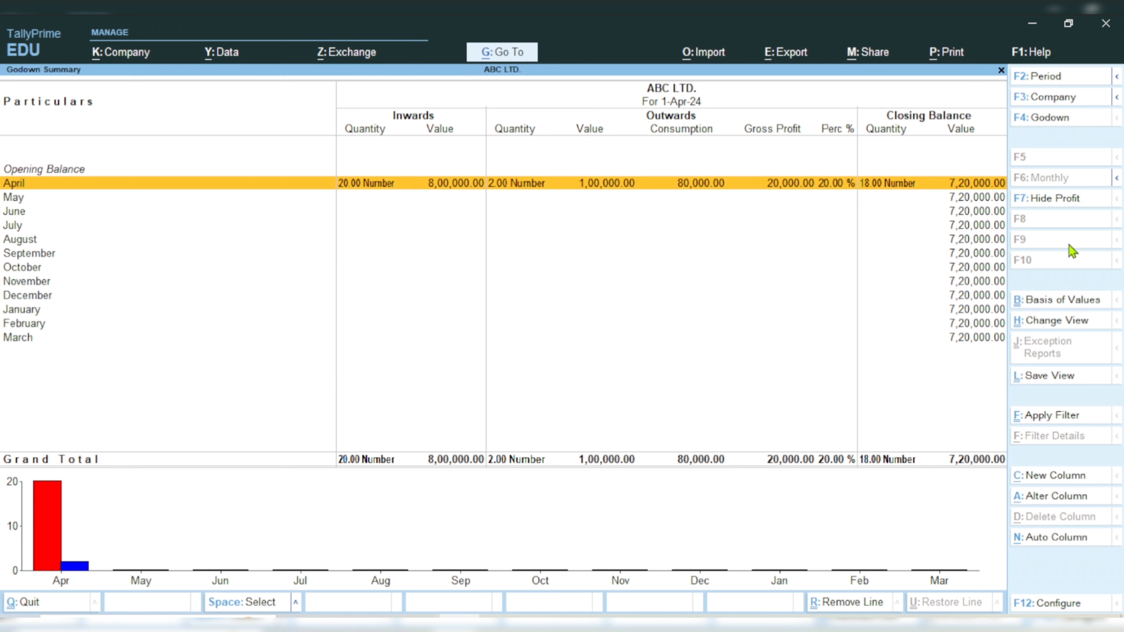